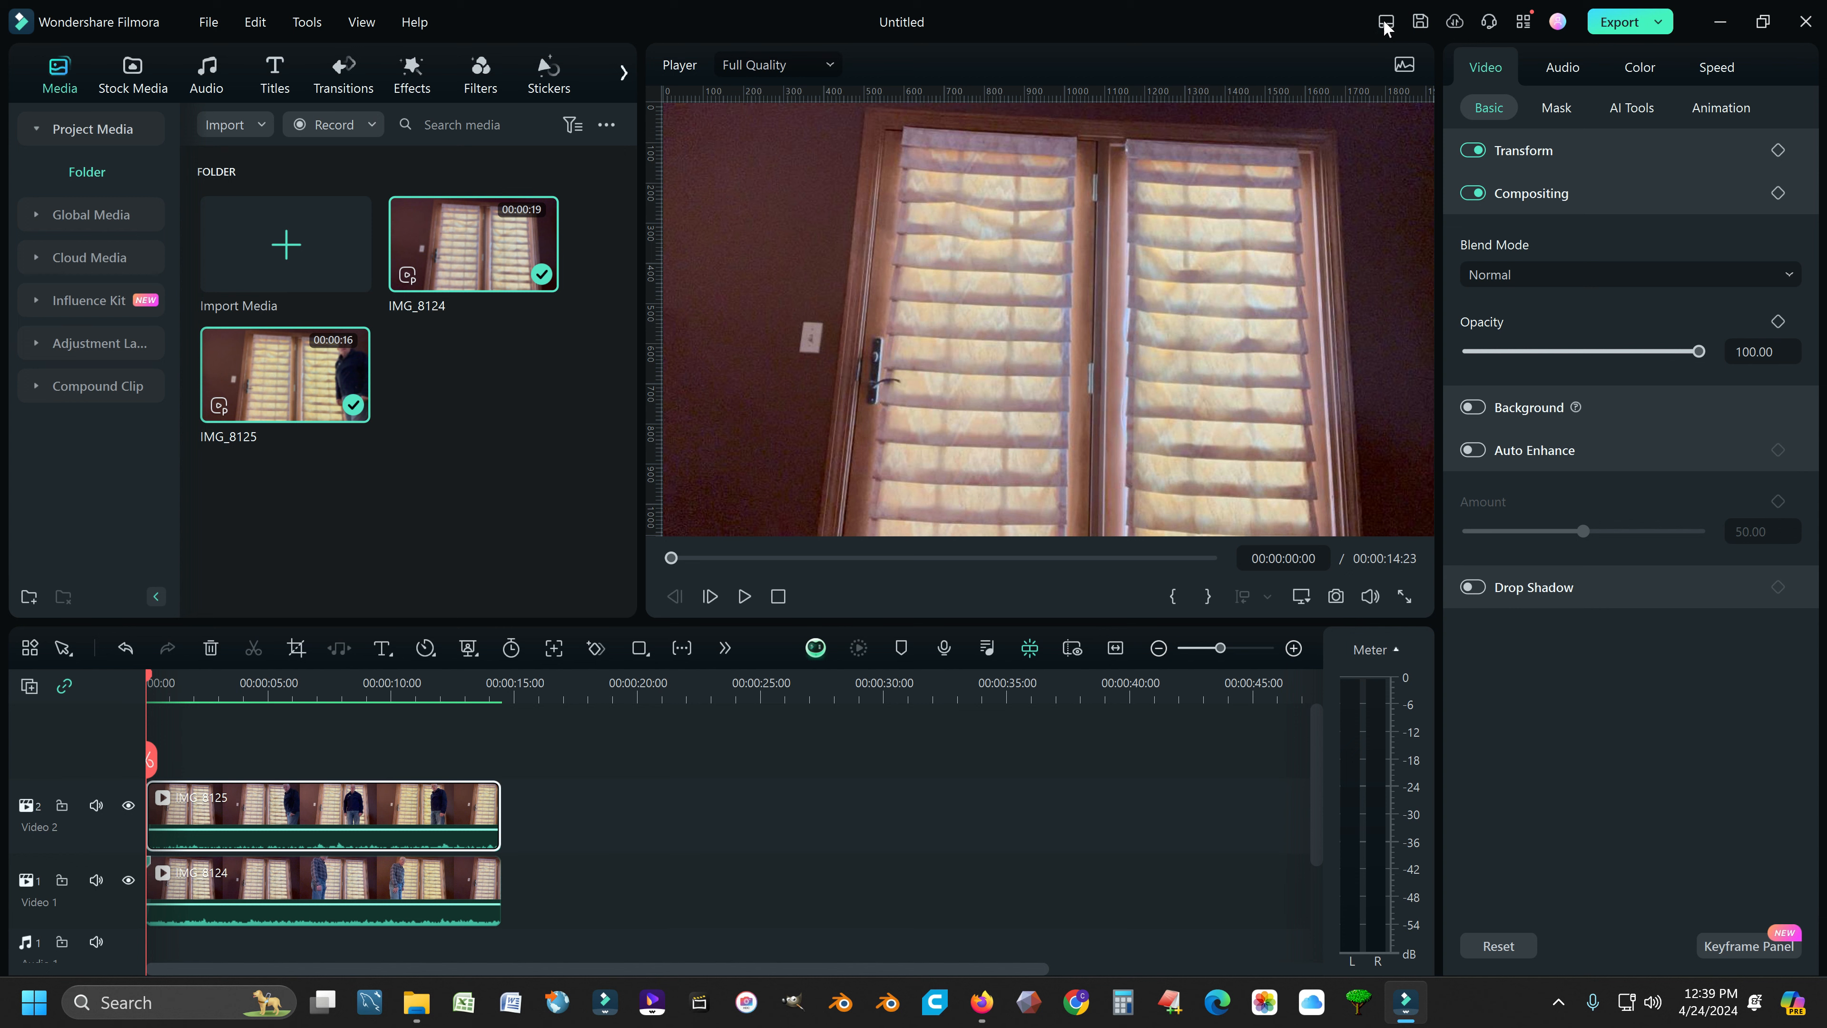
Step: Switch the workspace to the Classic layout and return it to the Default layout
click(1386, 22)
click(1504, 147)
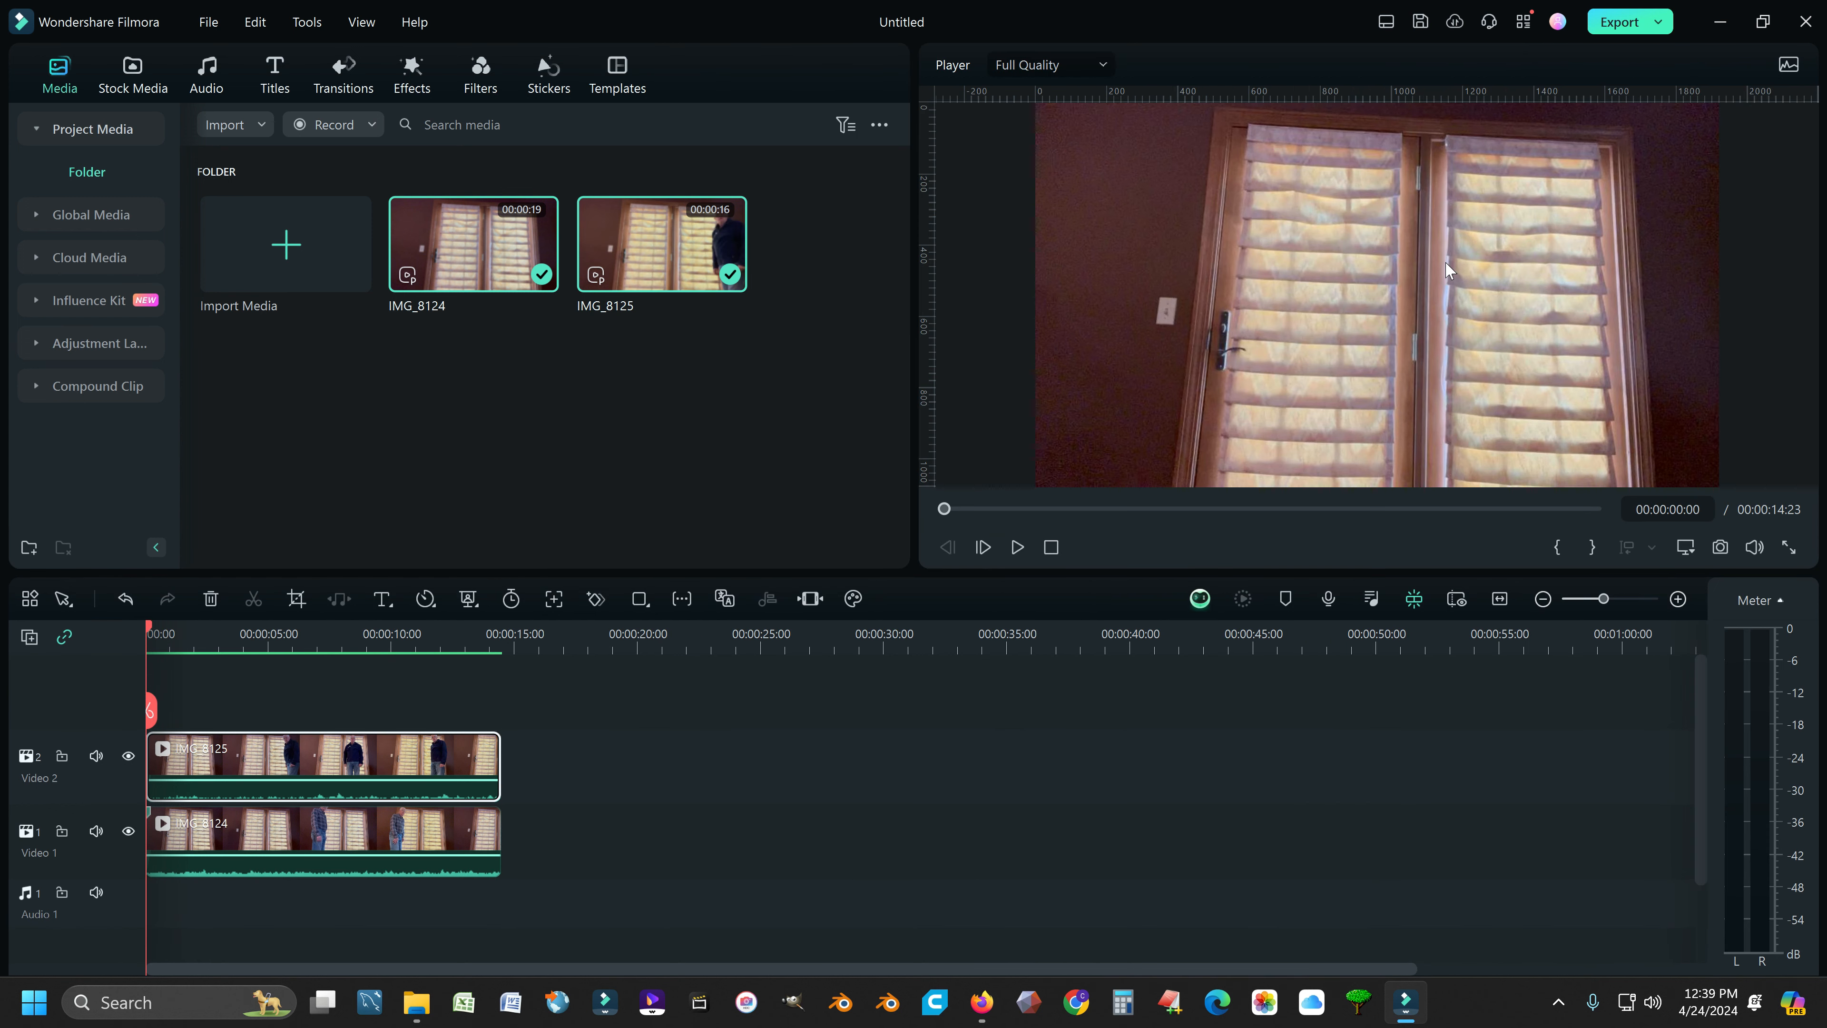
click(1386, 22)
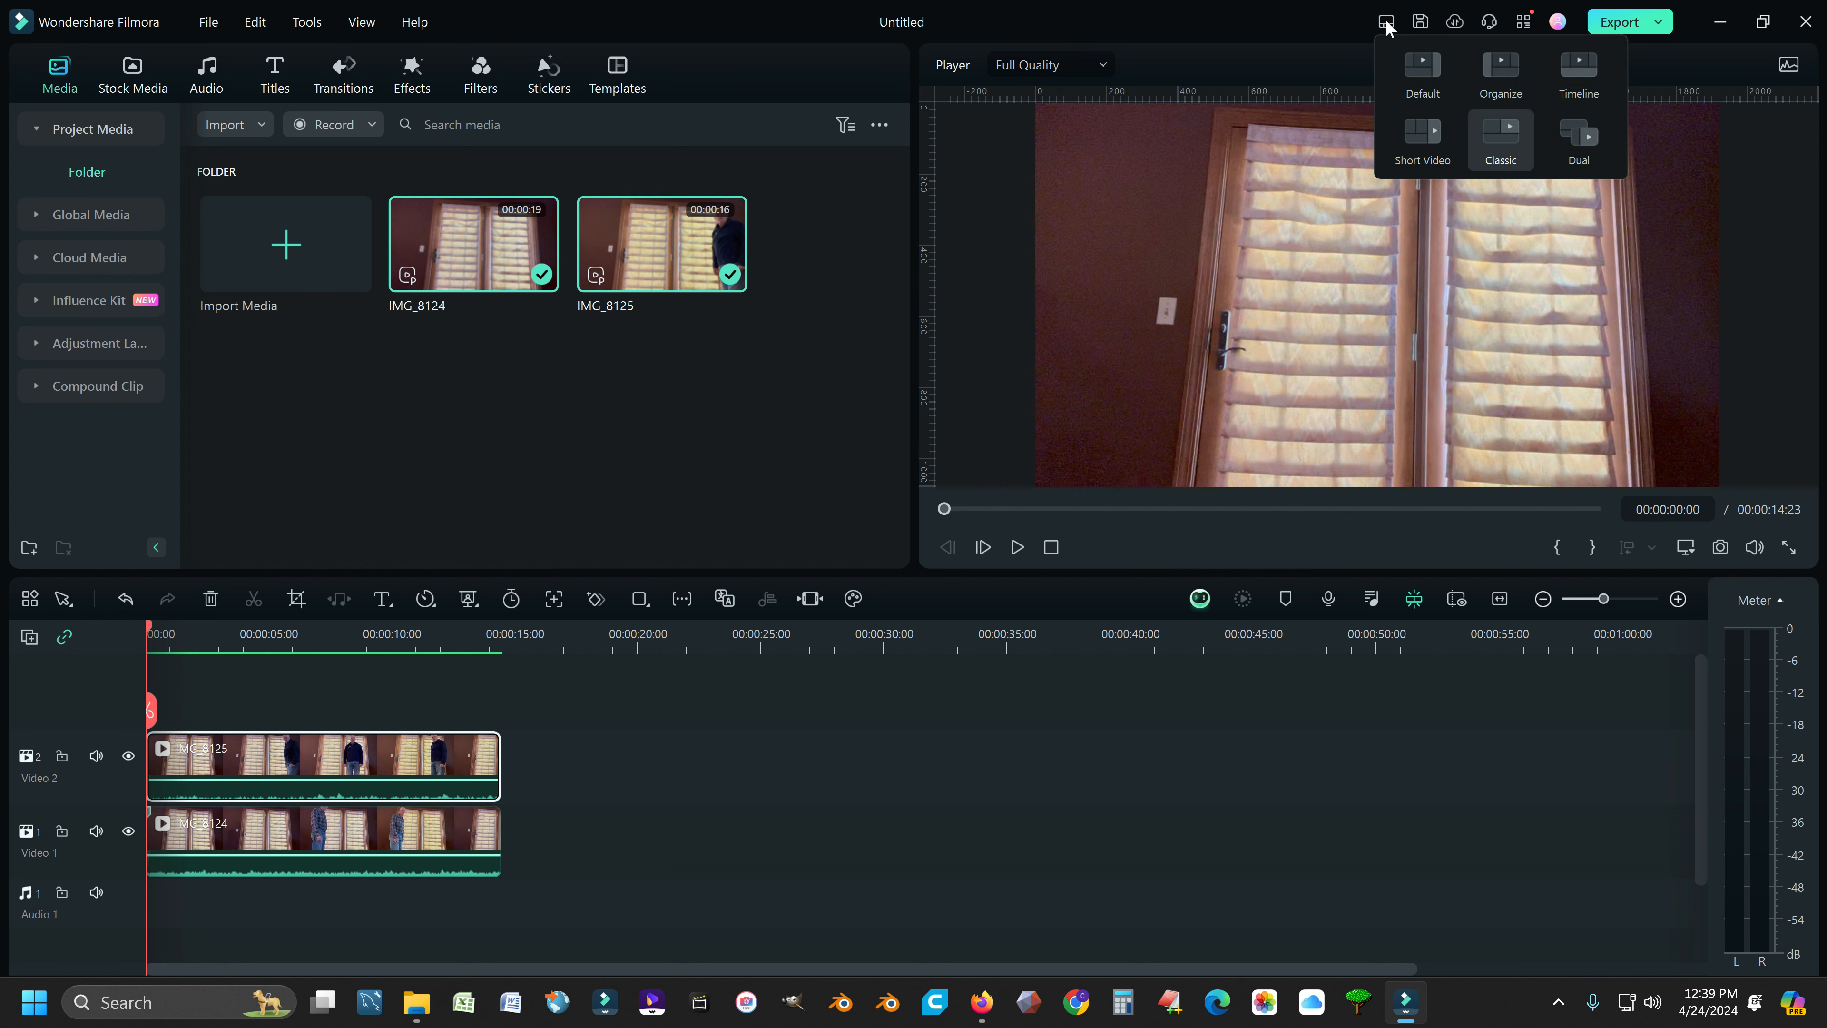
click(1422, 64)
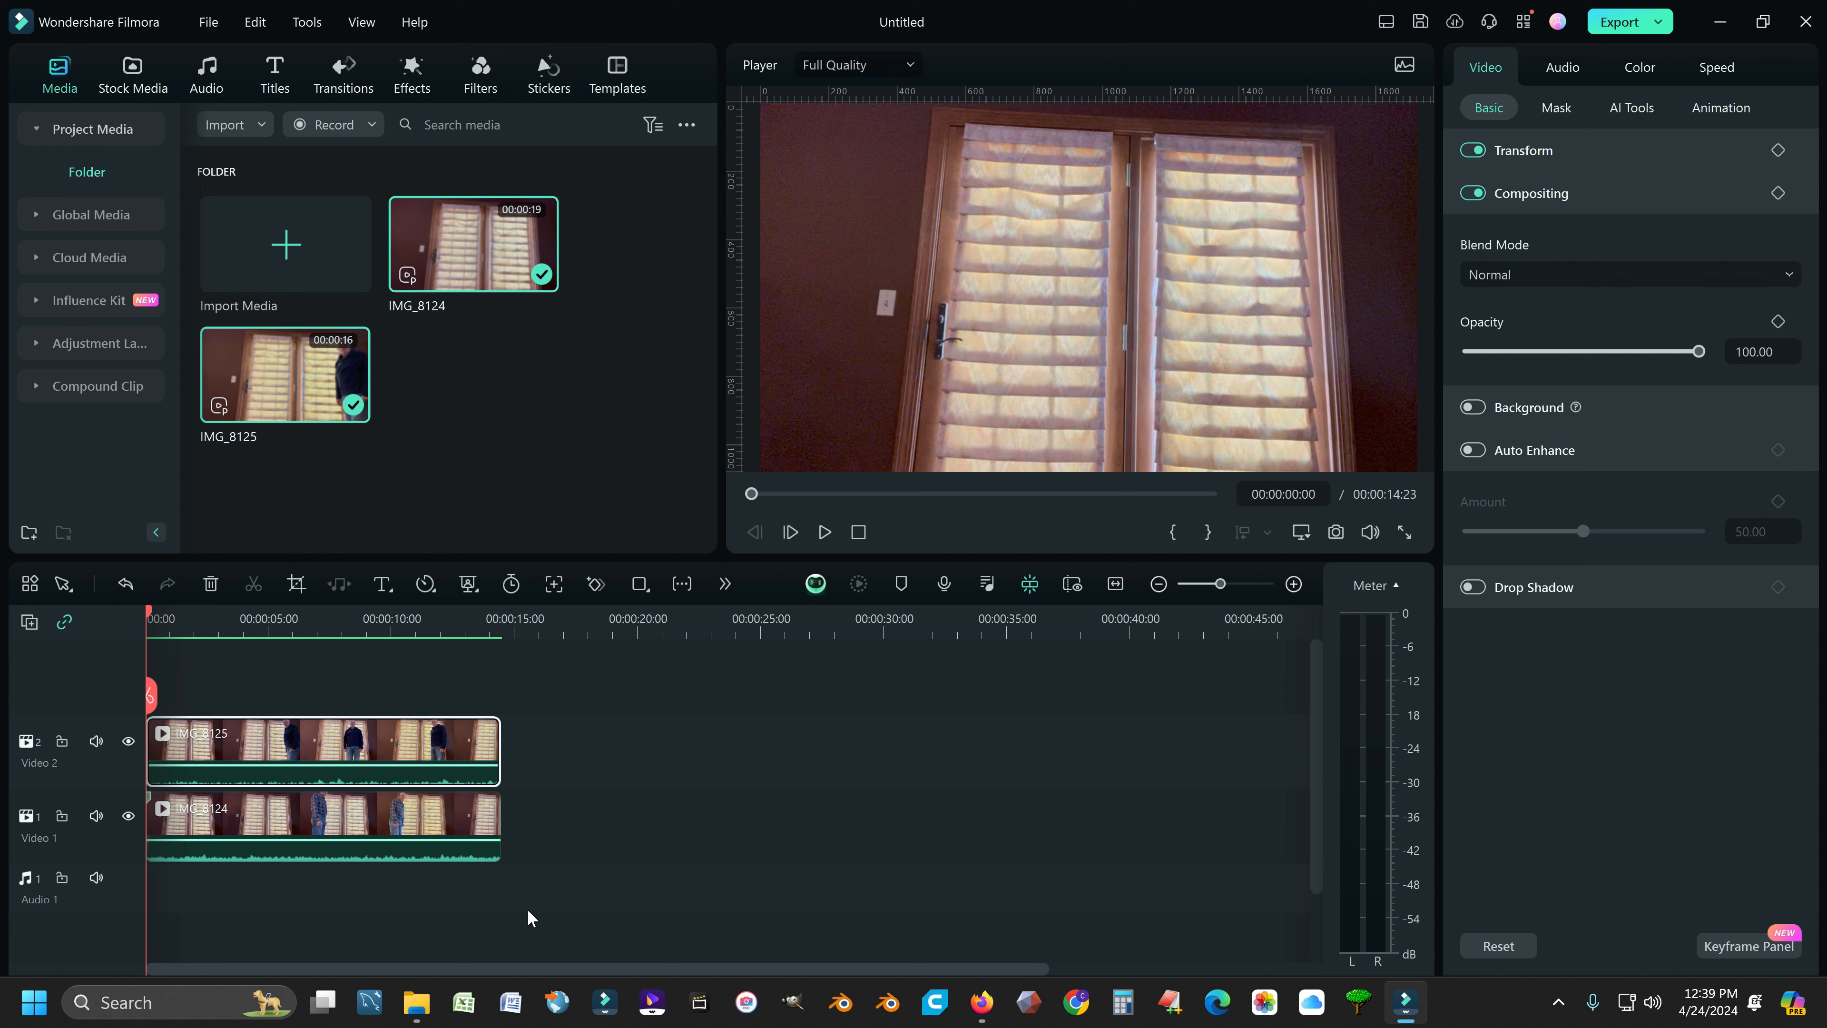
Step: Try shifting the IMG_8125 clip about one second later on Video 2 and move it back to the timeline start
mouse_move(318, 755)
mouse_down()
mouse_move(597, 737)
mouse_move(328, 738)
mouse_up()
mouse_move(388, 633)
mouse_down()
mouse_move(634, 637)
mouse_move(365, 646)
mouse_up()
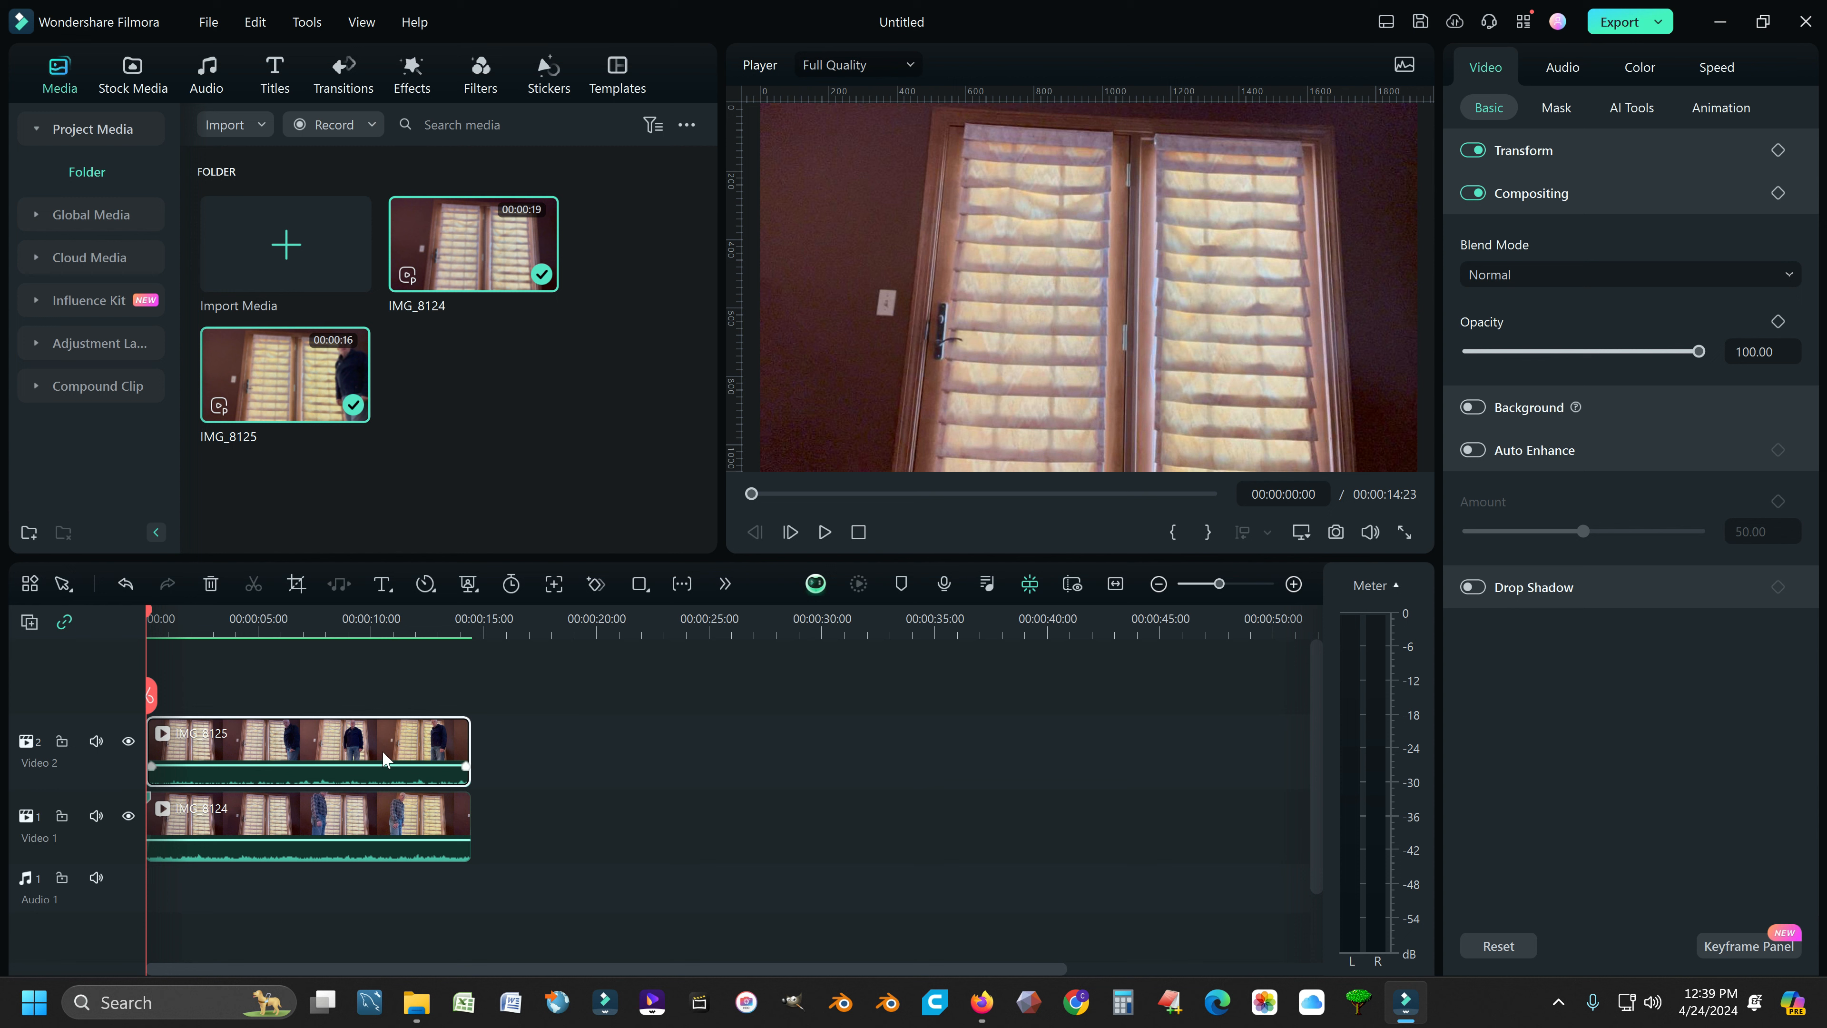
drag(392, 751, 417, 751)
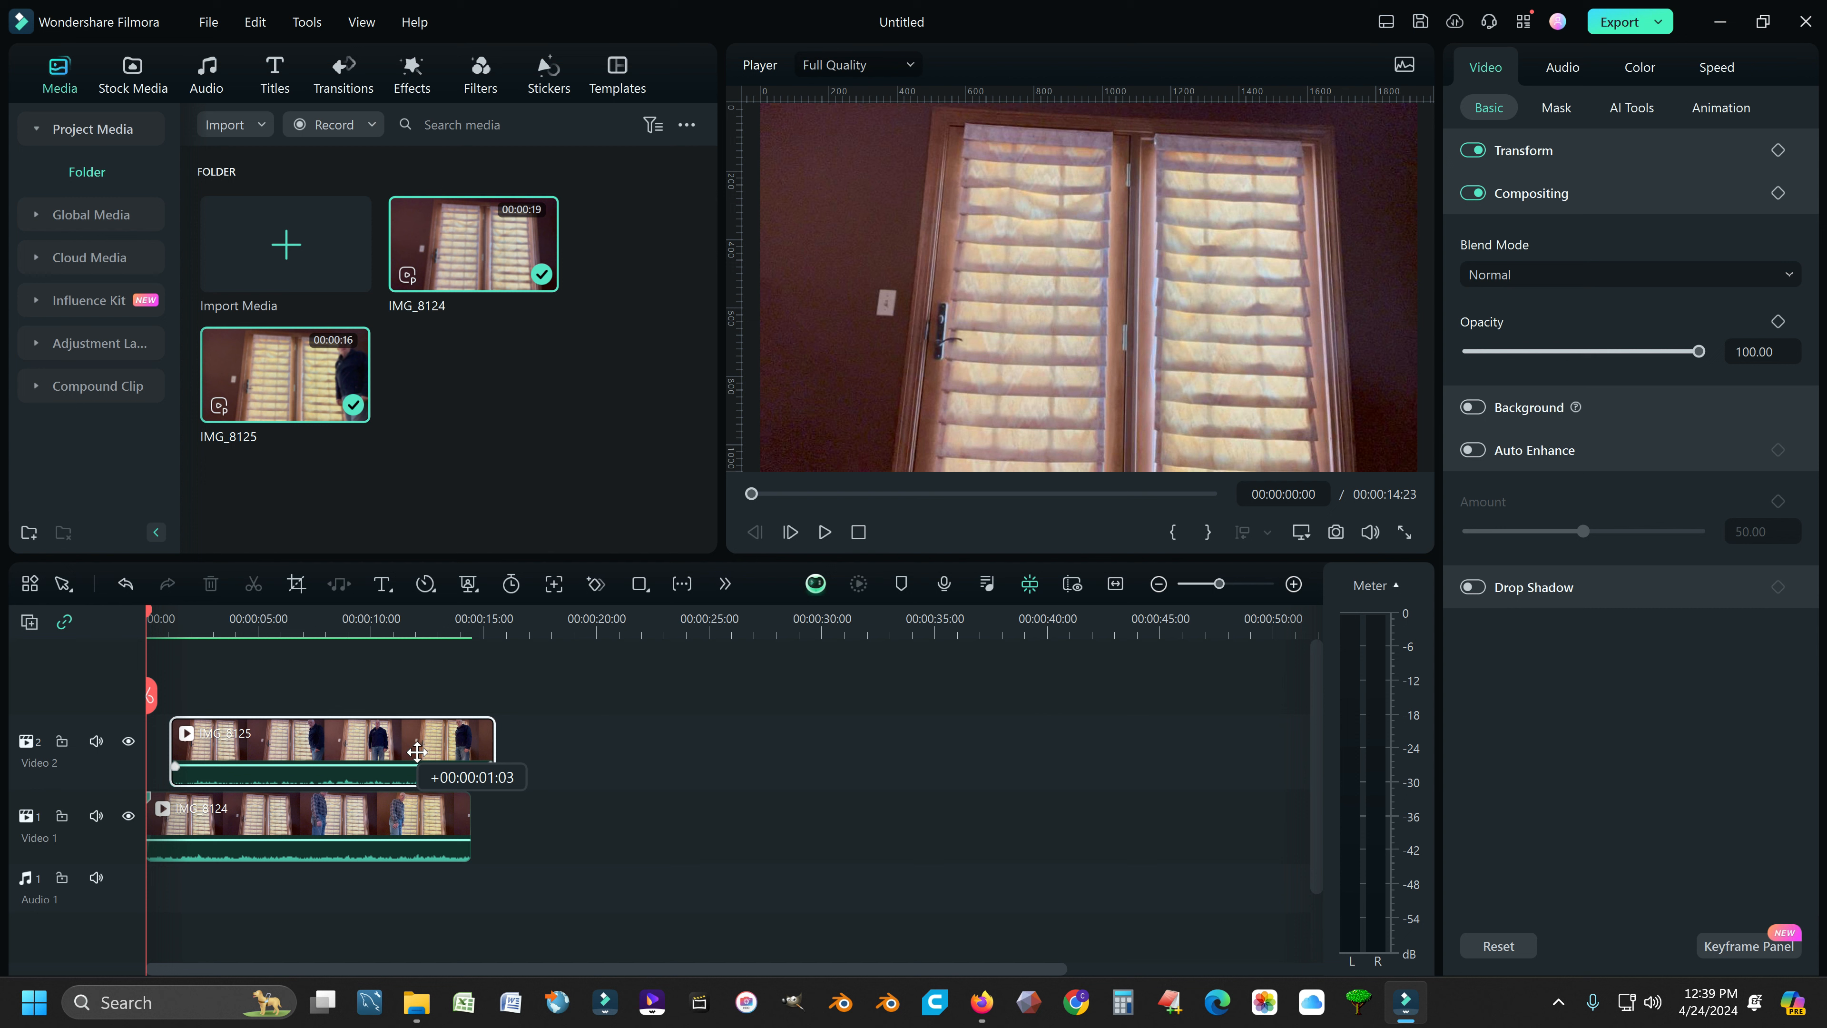
drag(418, 751, 391, 751)
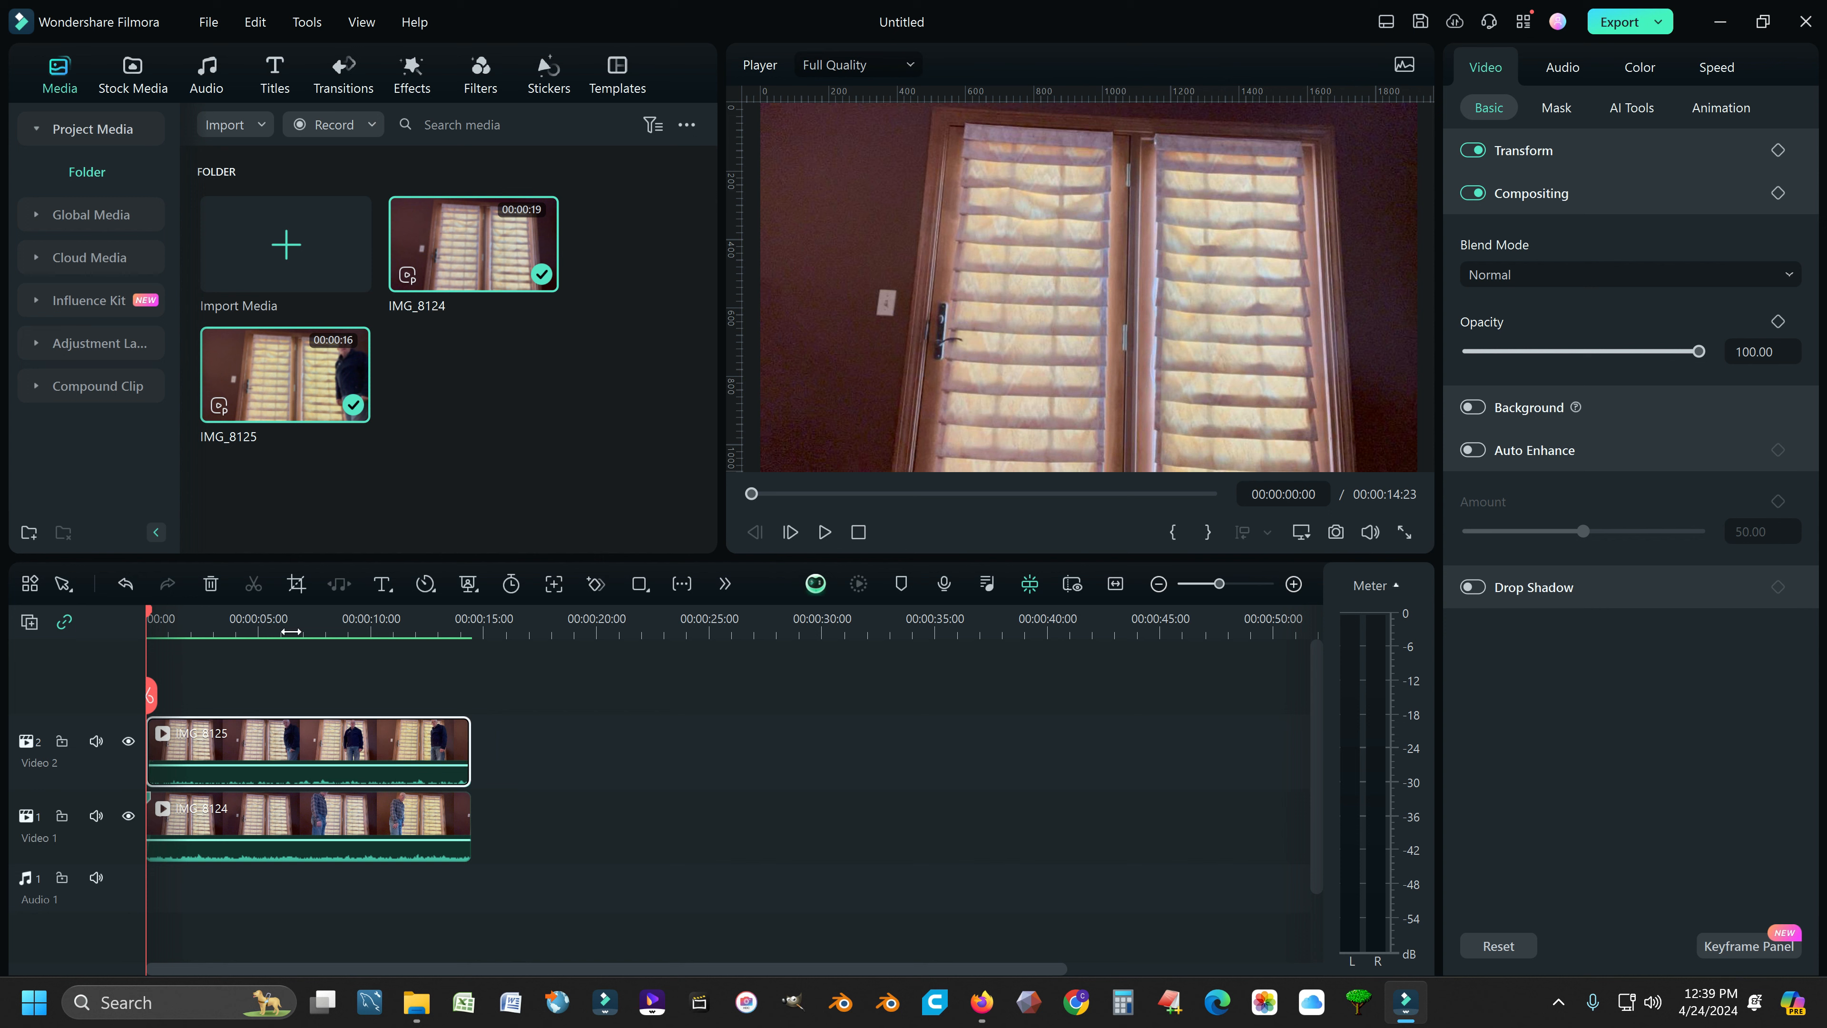
Step: Try nudging the IMG_8125 clip one frame later, checking at the timeline's end, and move it back into alignment with IMG_8124
drag(292, 632, 734, 631)
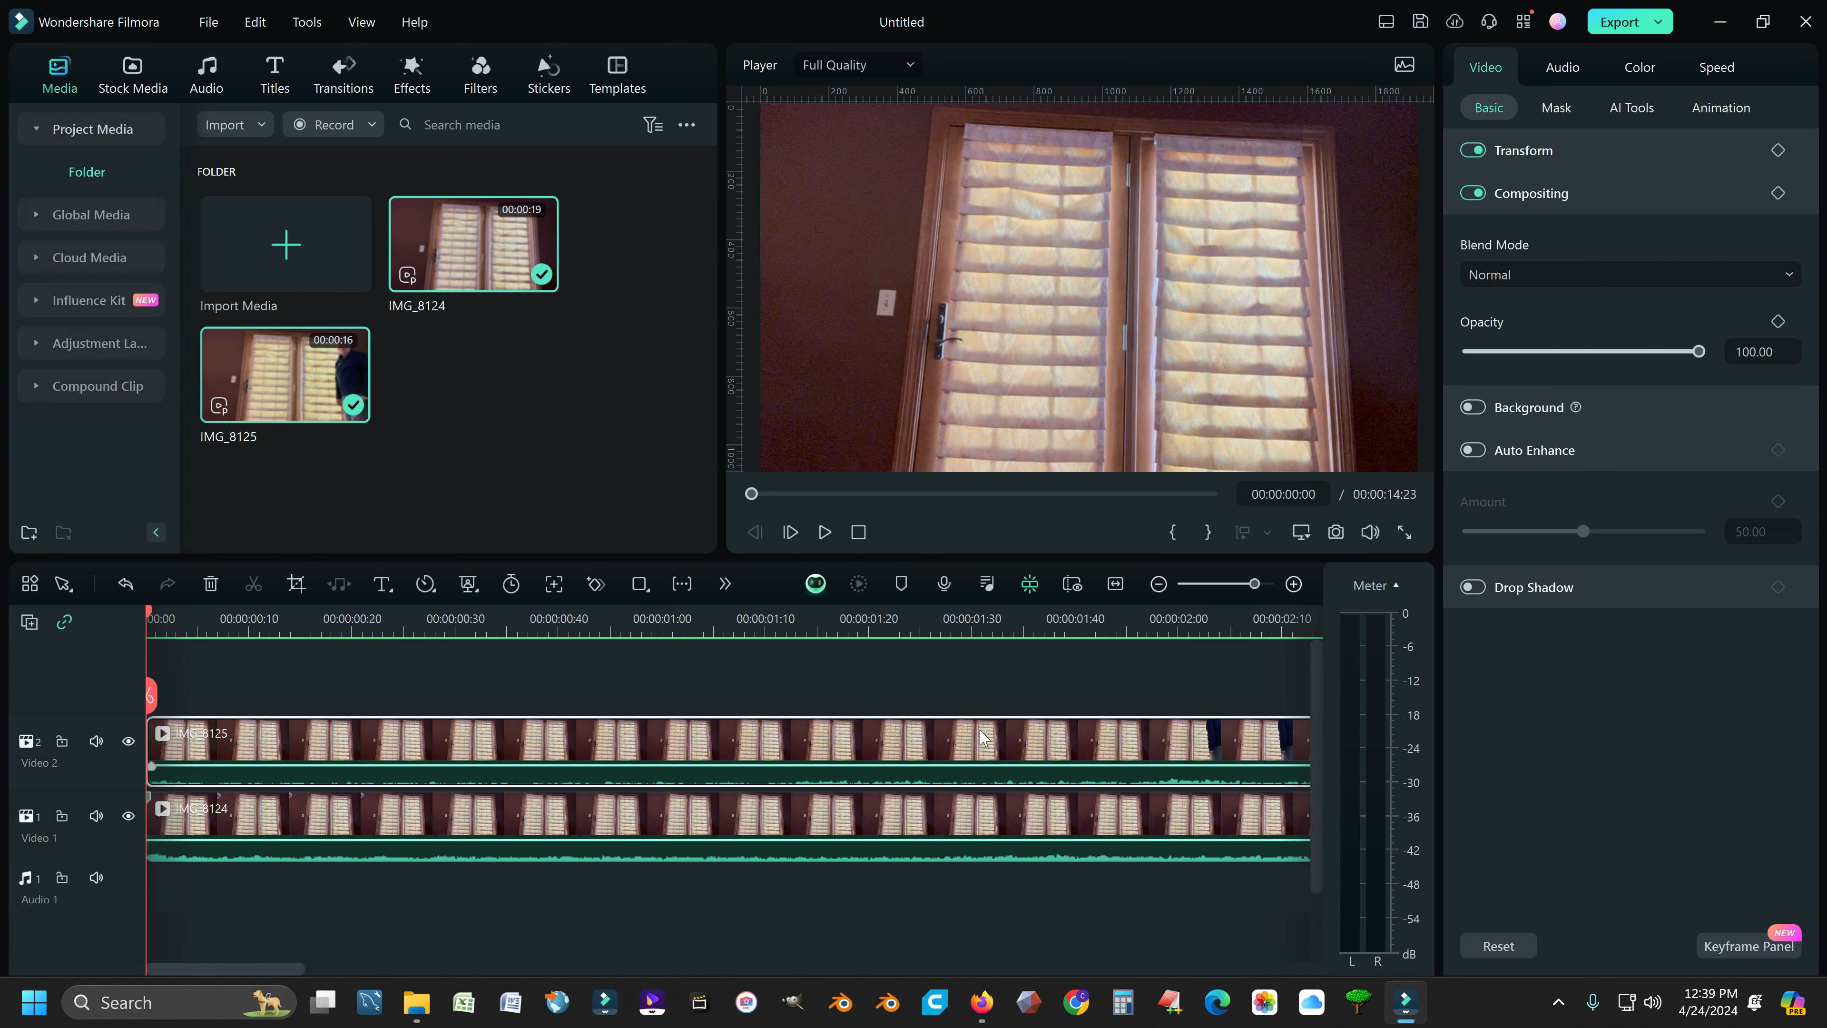
key(End)
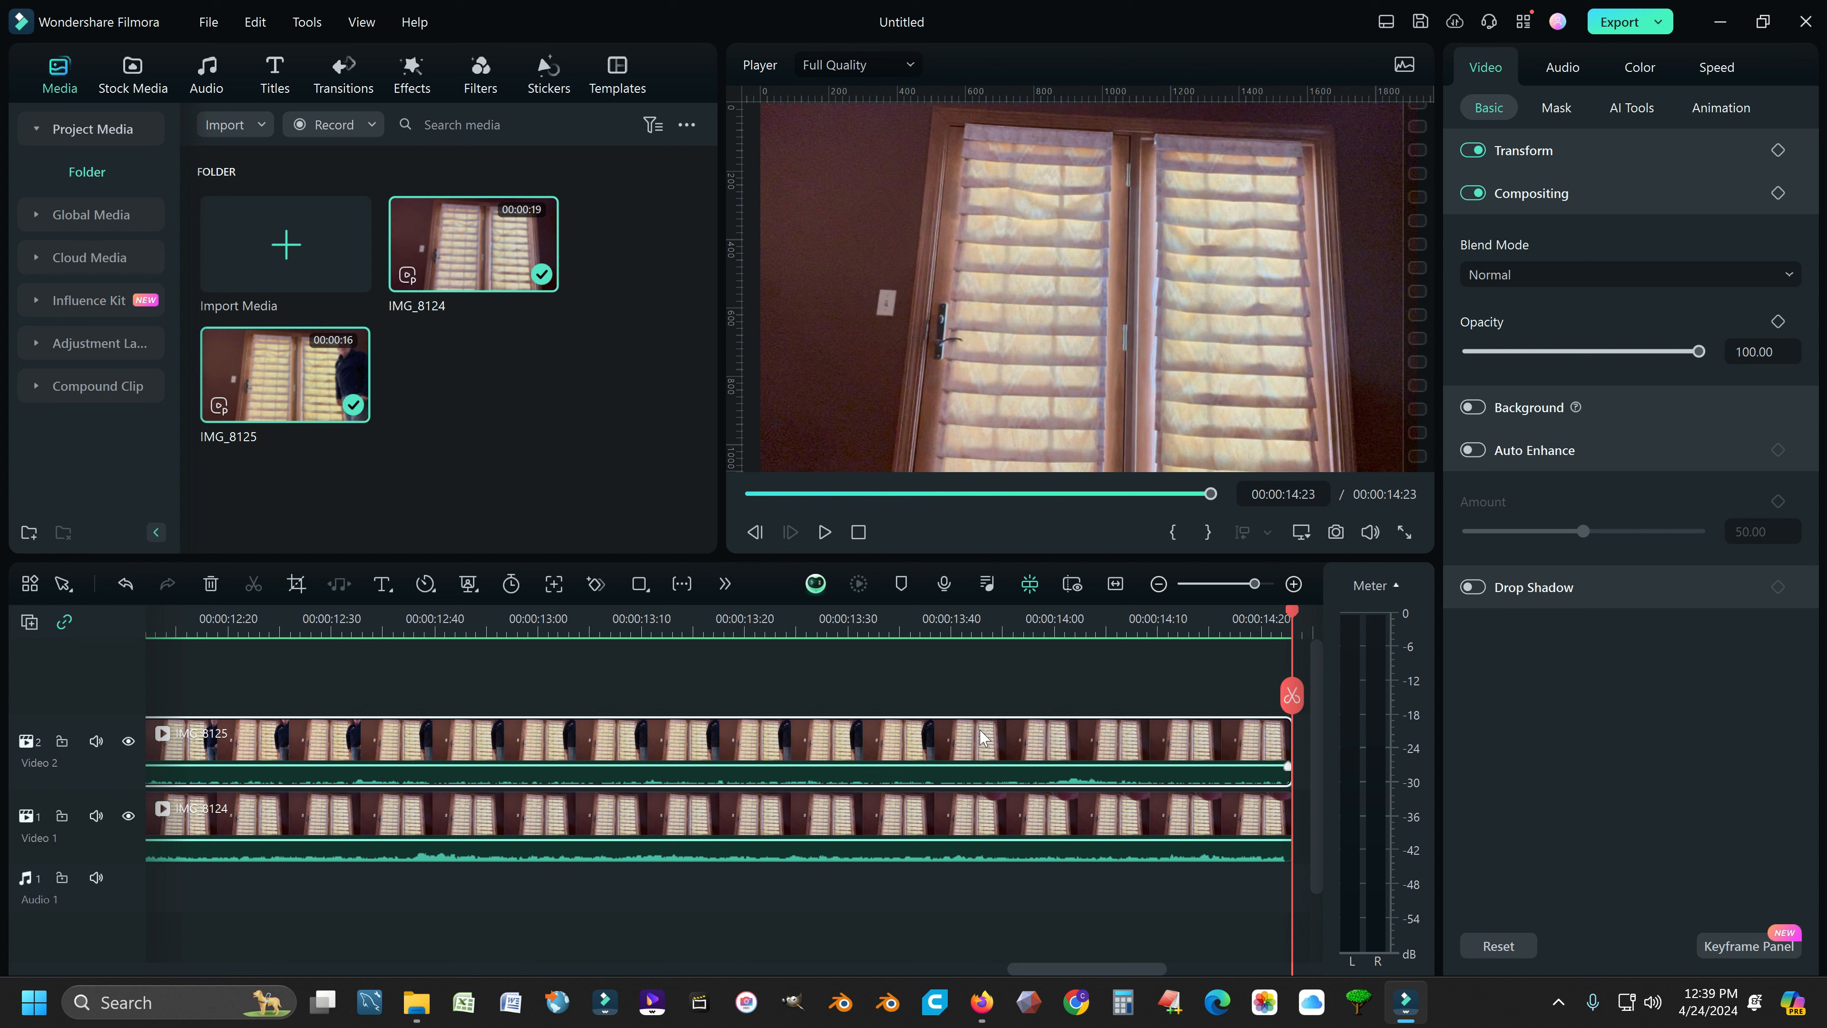
drag(1019, 965, 1050, 962)
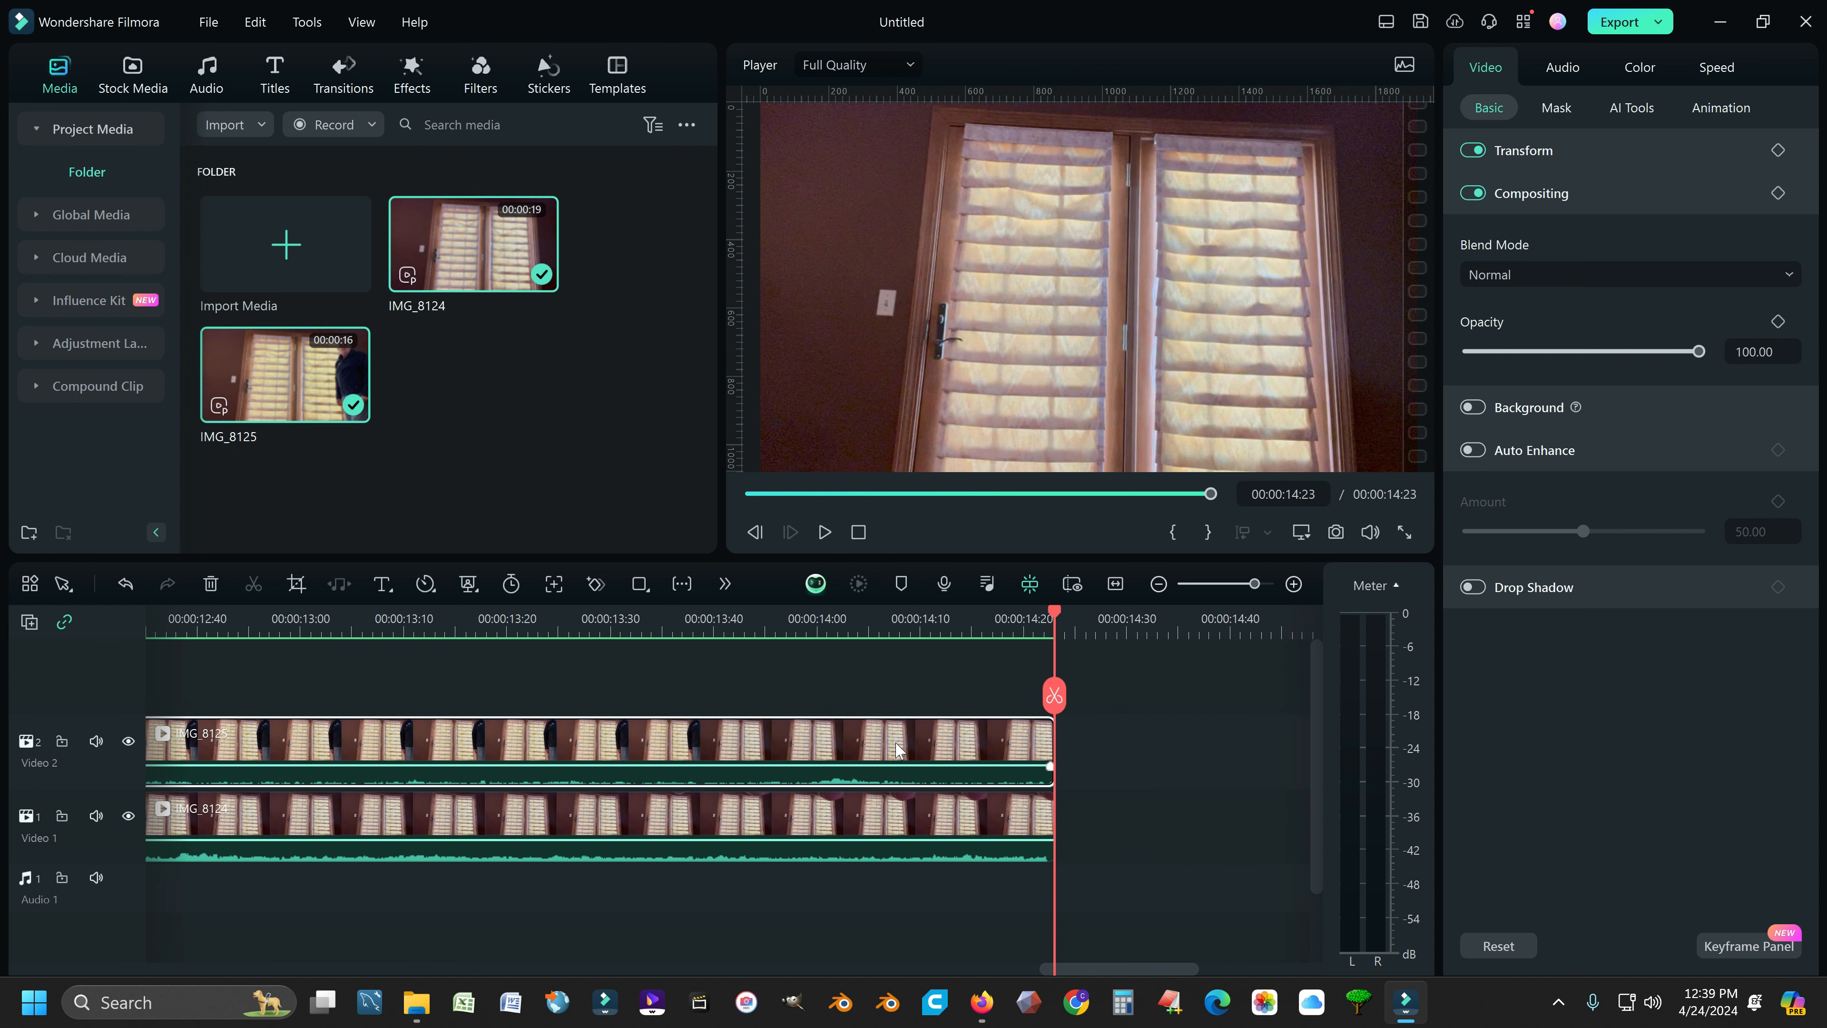
drag(898, 751, 930, 744)
drag(924, 618, 1132, 627)
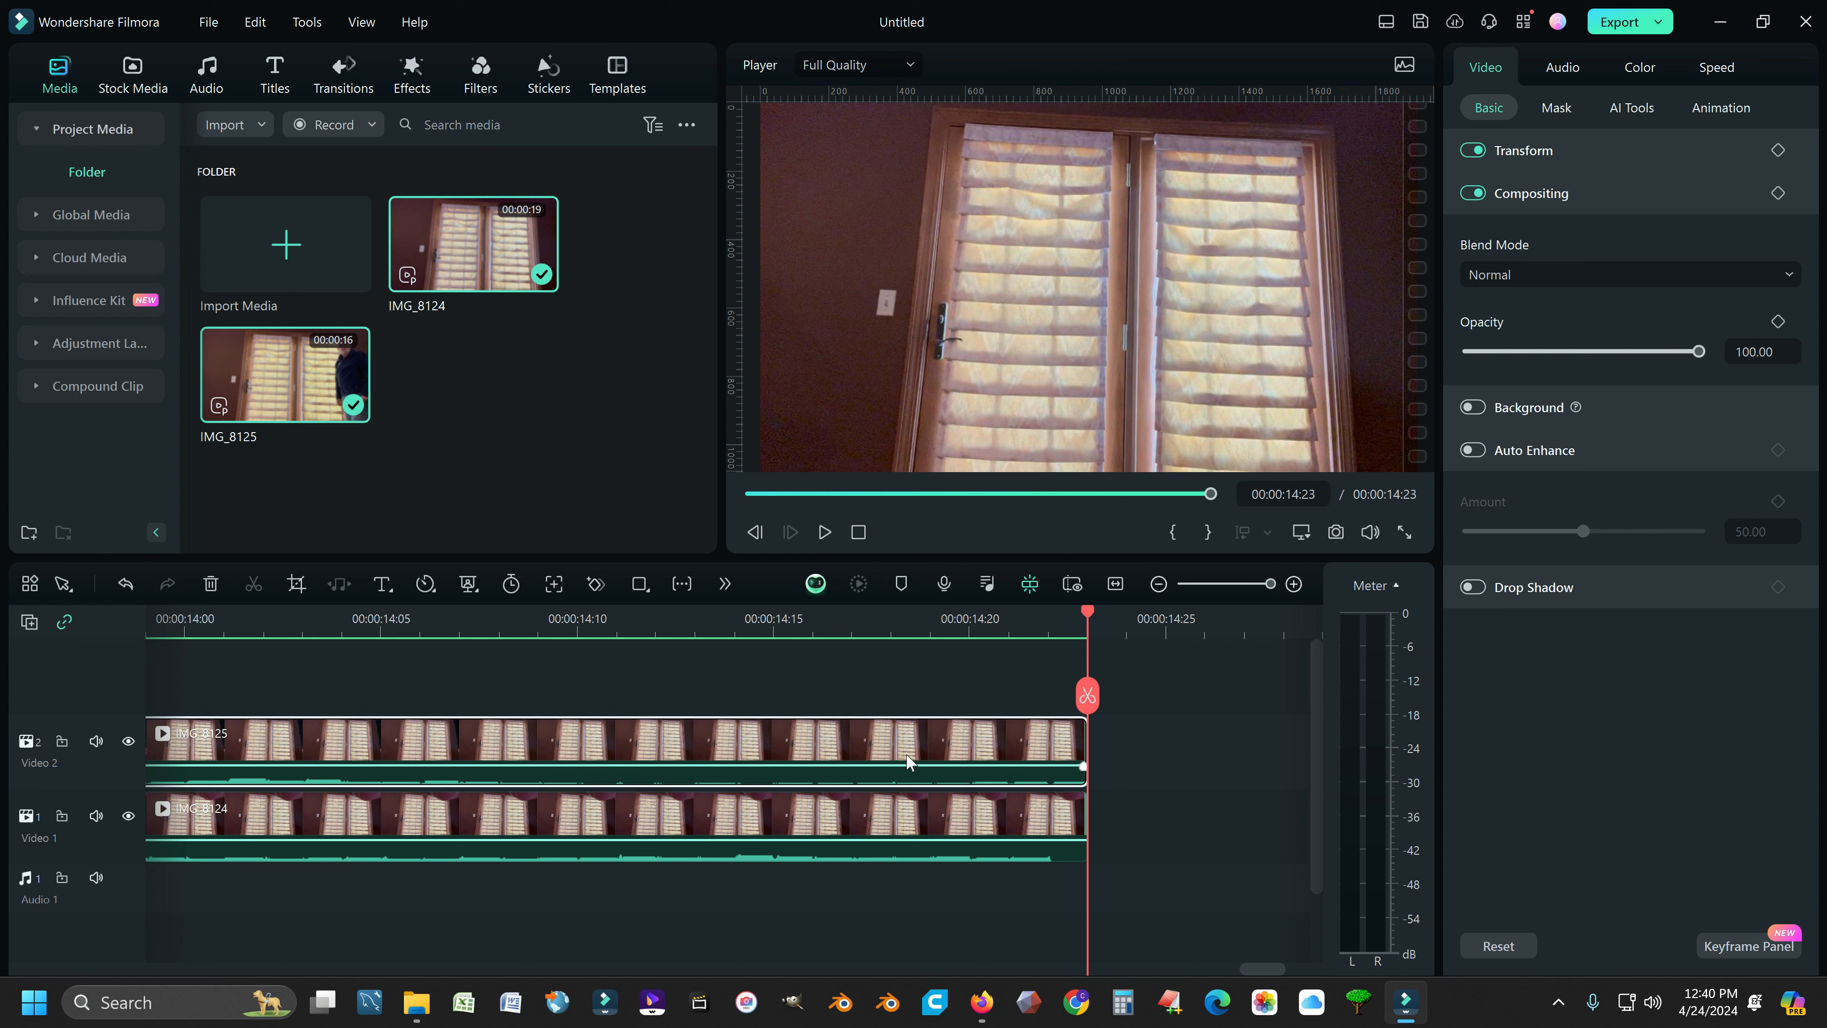
drag(906, 760, 929, 754)
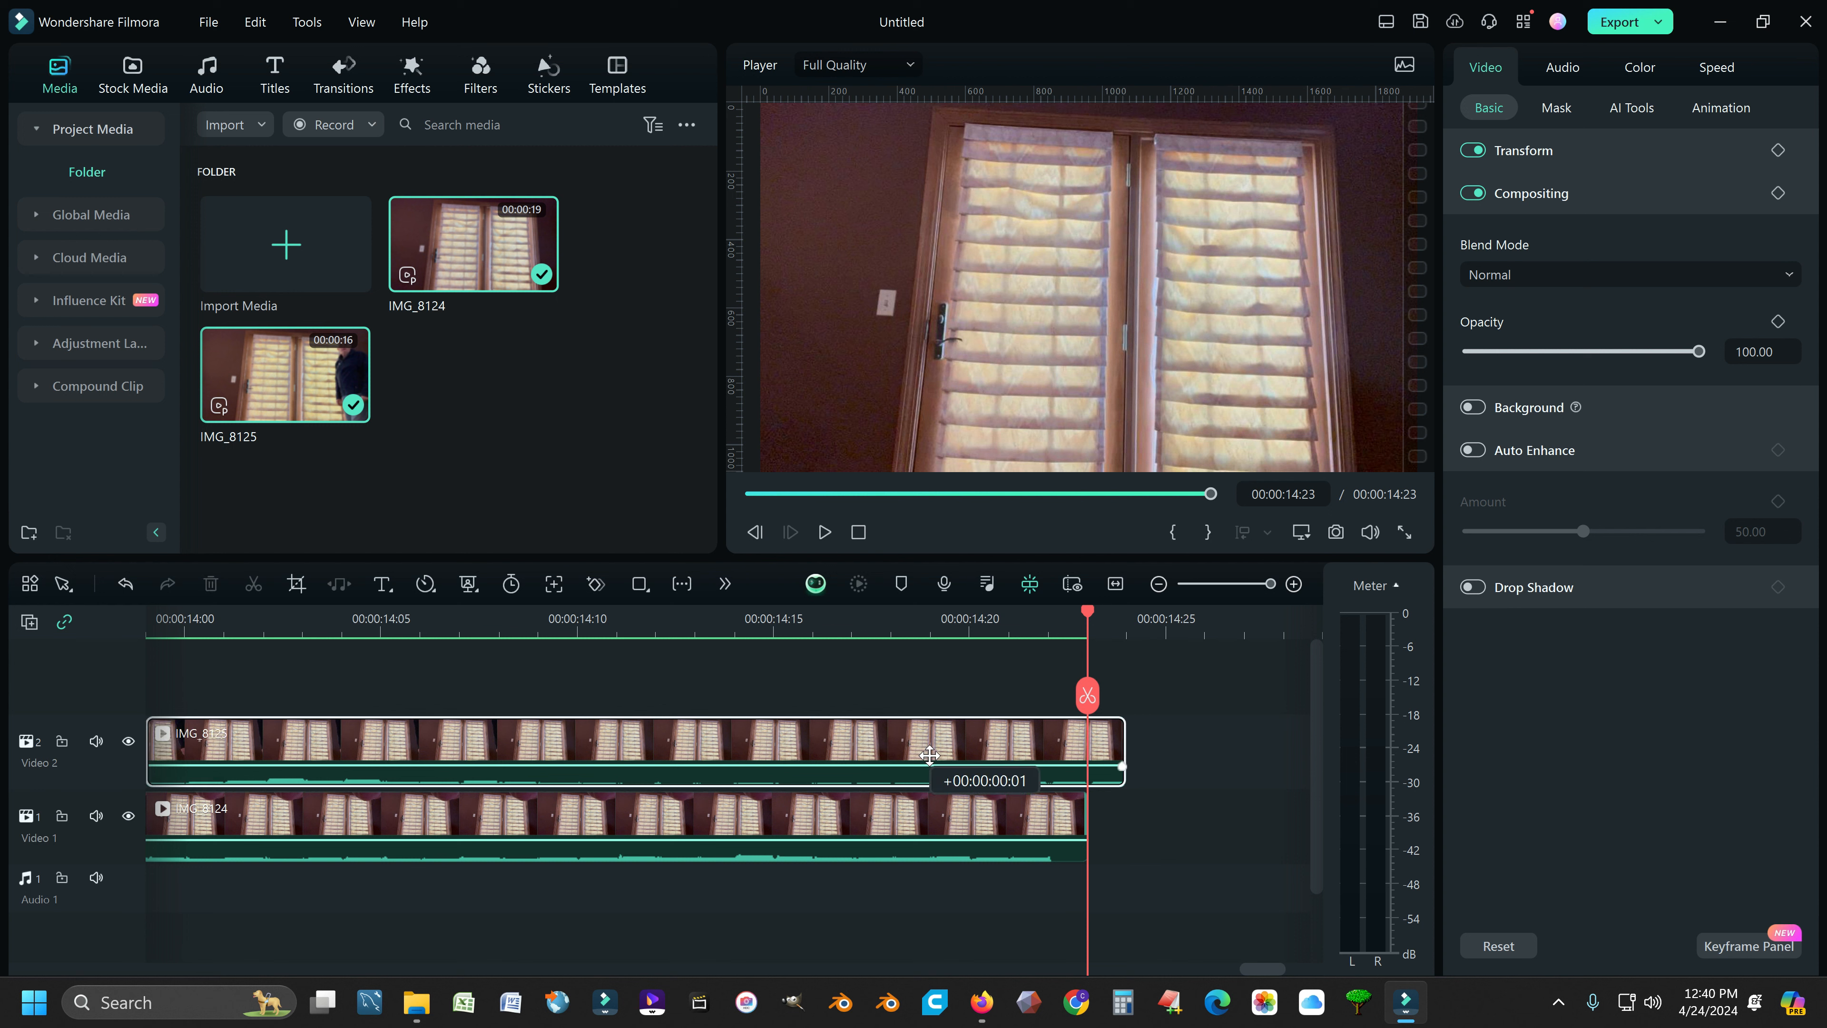
drag(929, 754, 802, 755)
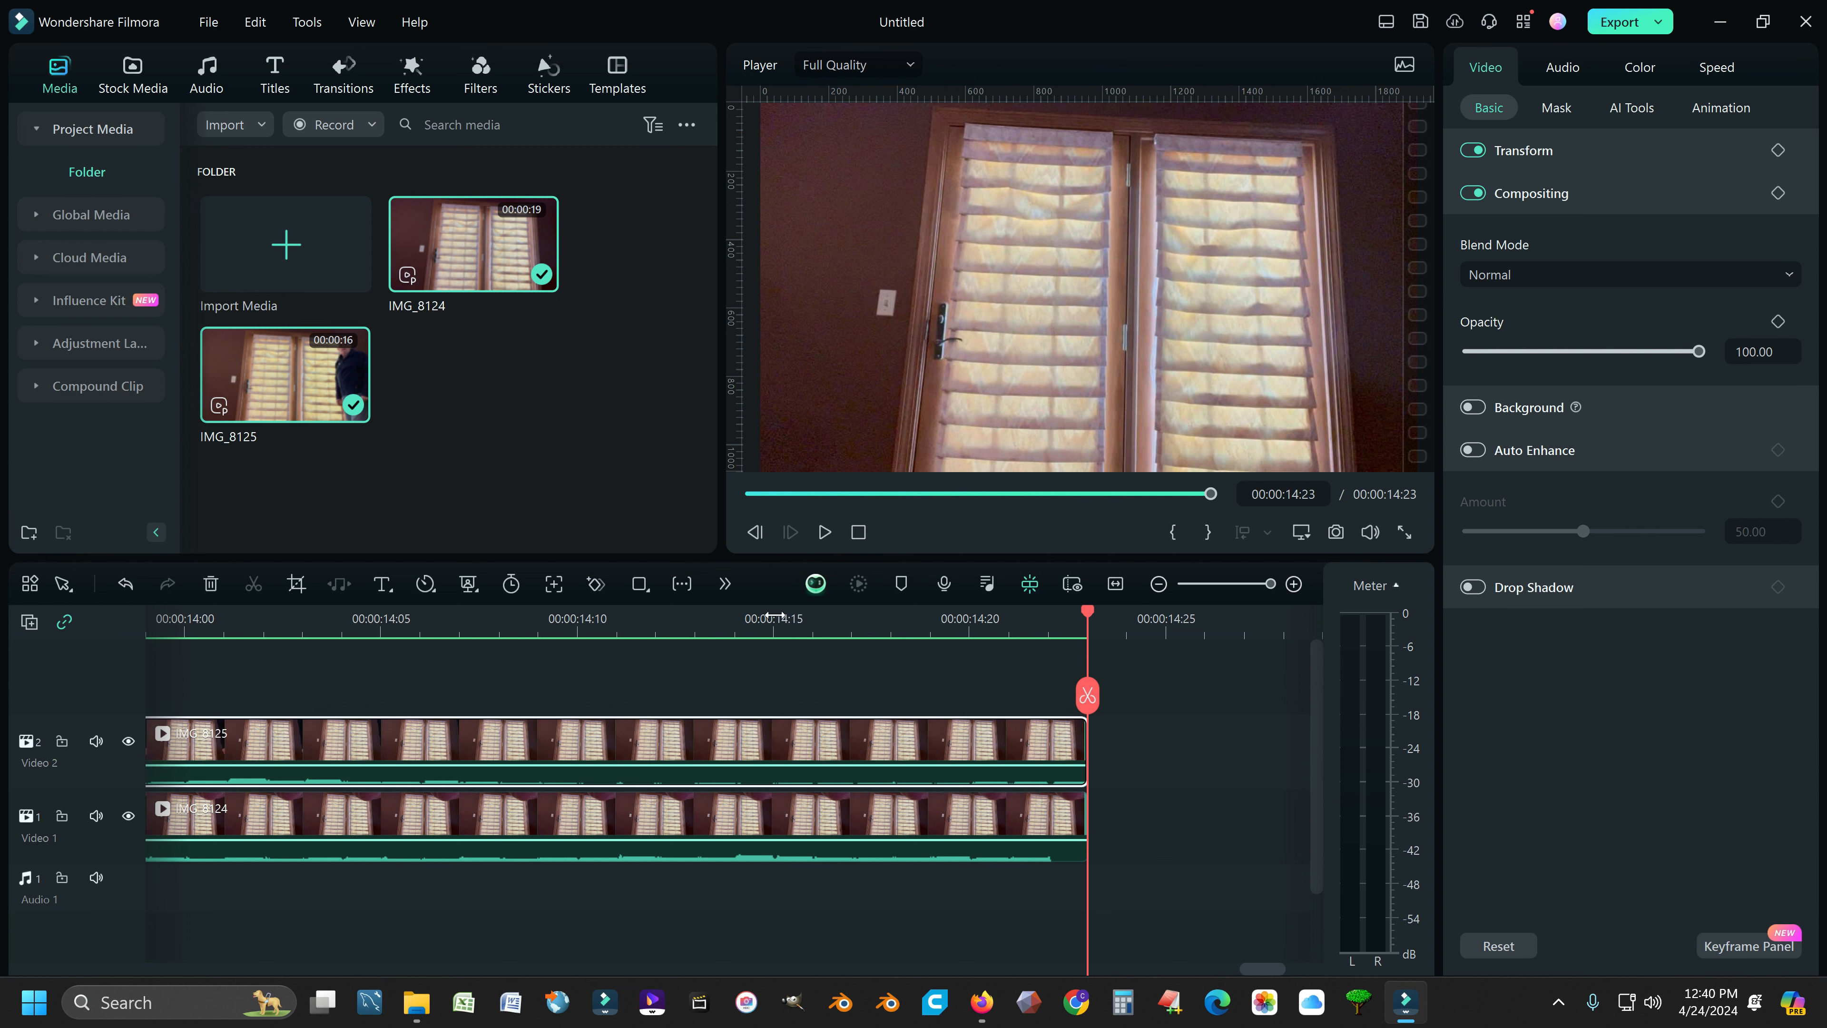
Step: Place the playhead at 00:00:07:47 with the IMG_8125 clip selected, and widen the preview area
click(1115, 584)
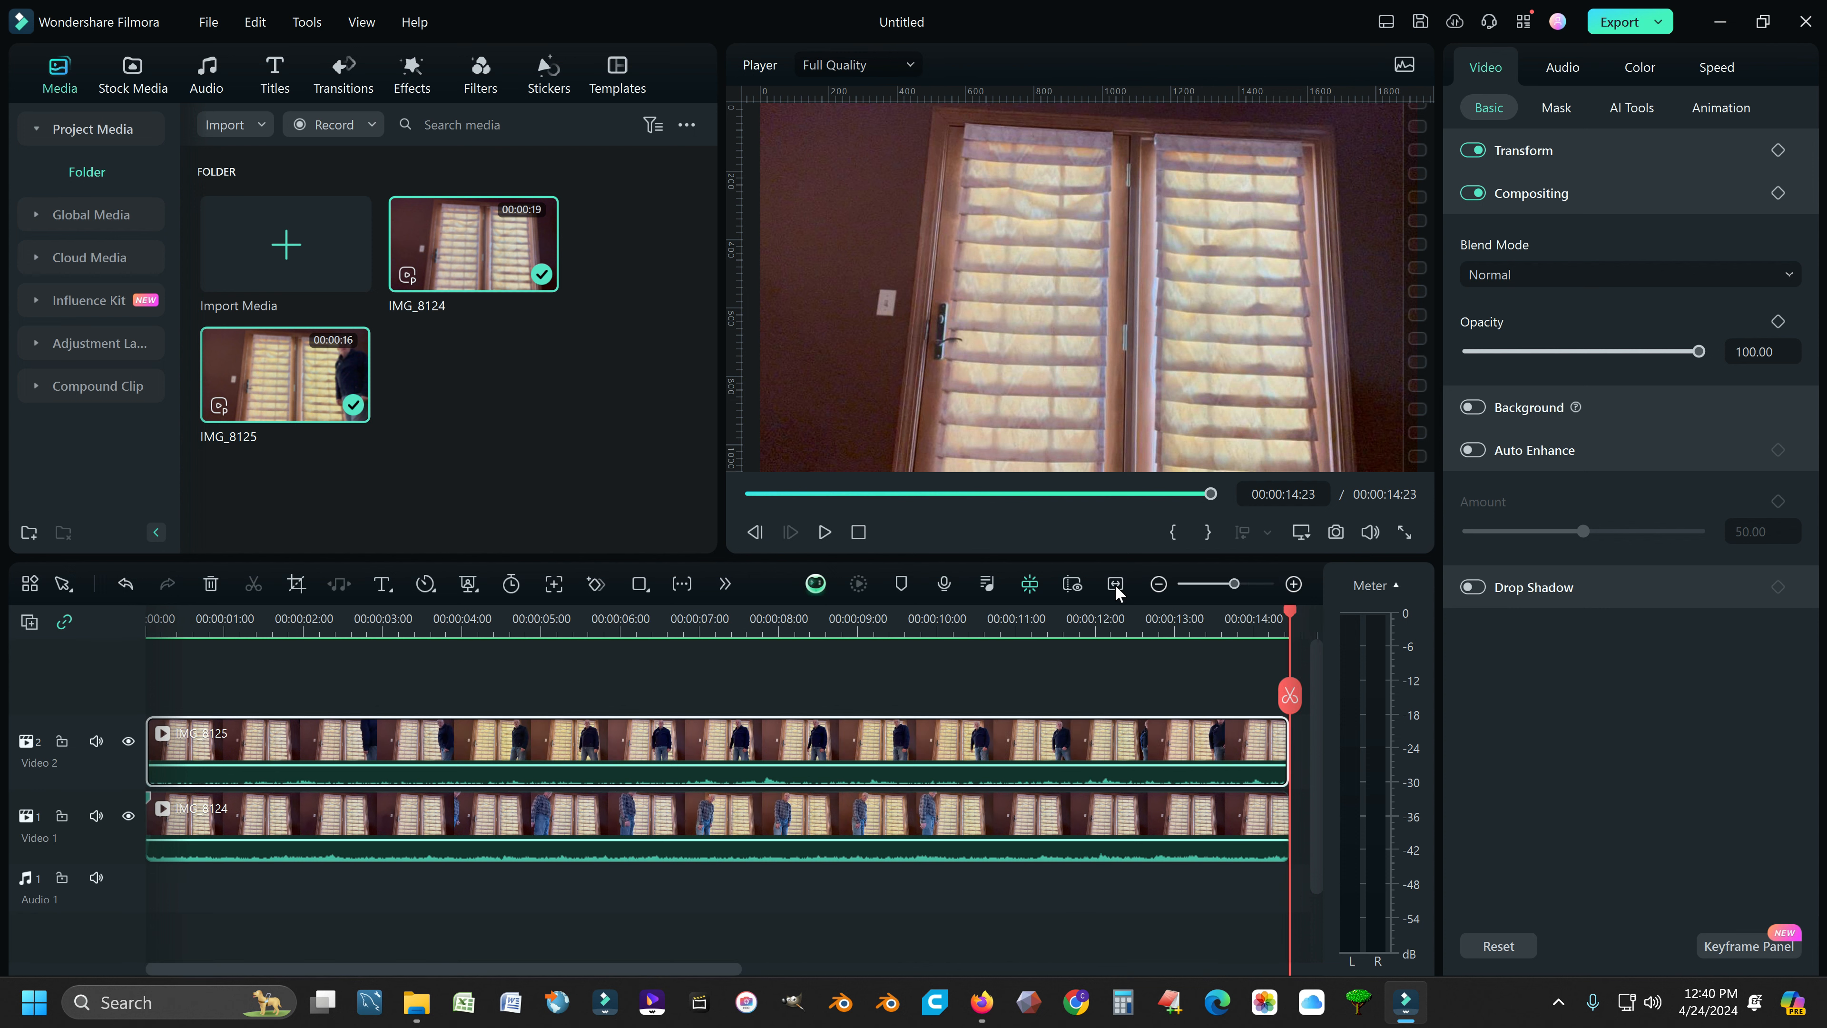
drag(1041, 619, 932, 619)
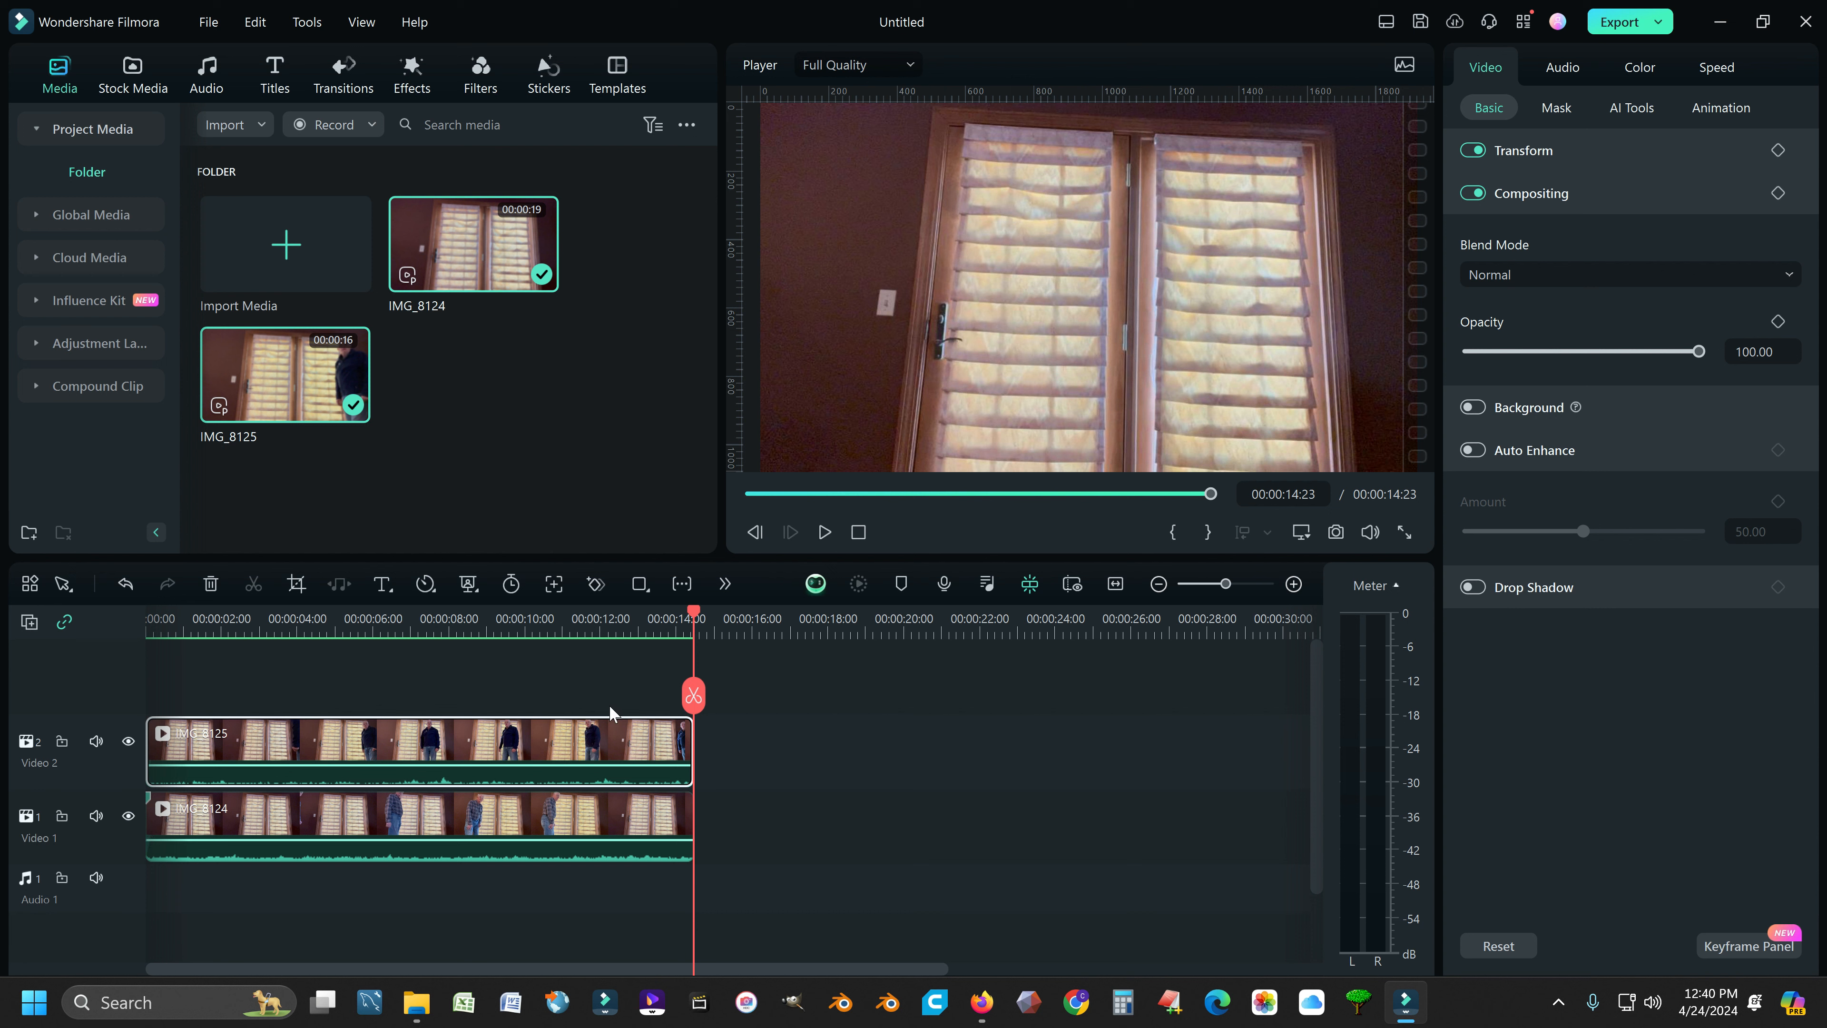
drag(691, 612, 446, 645)
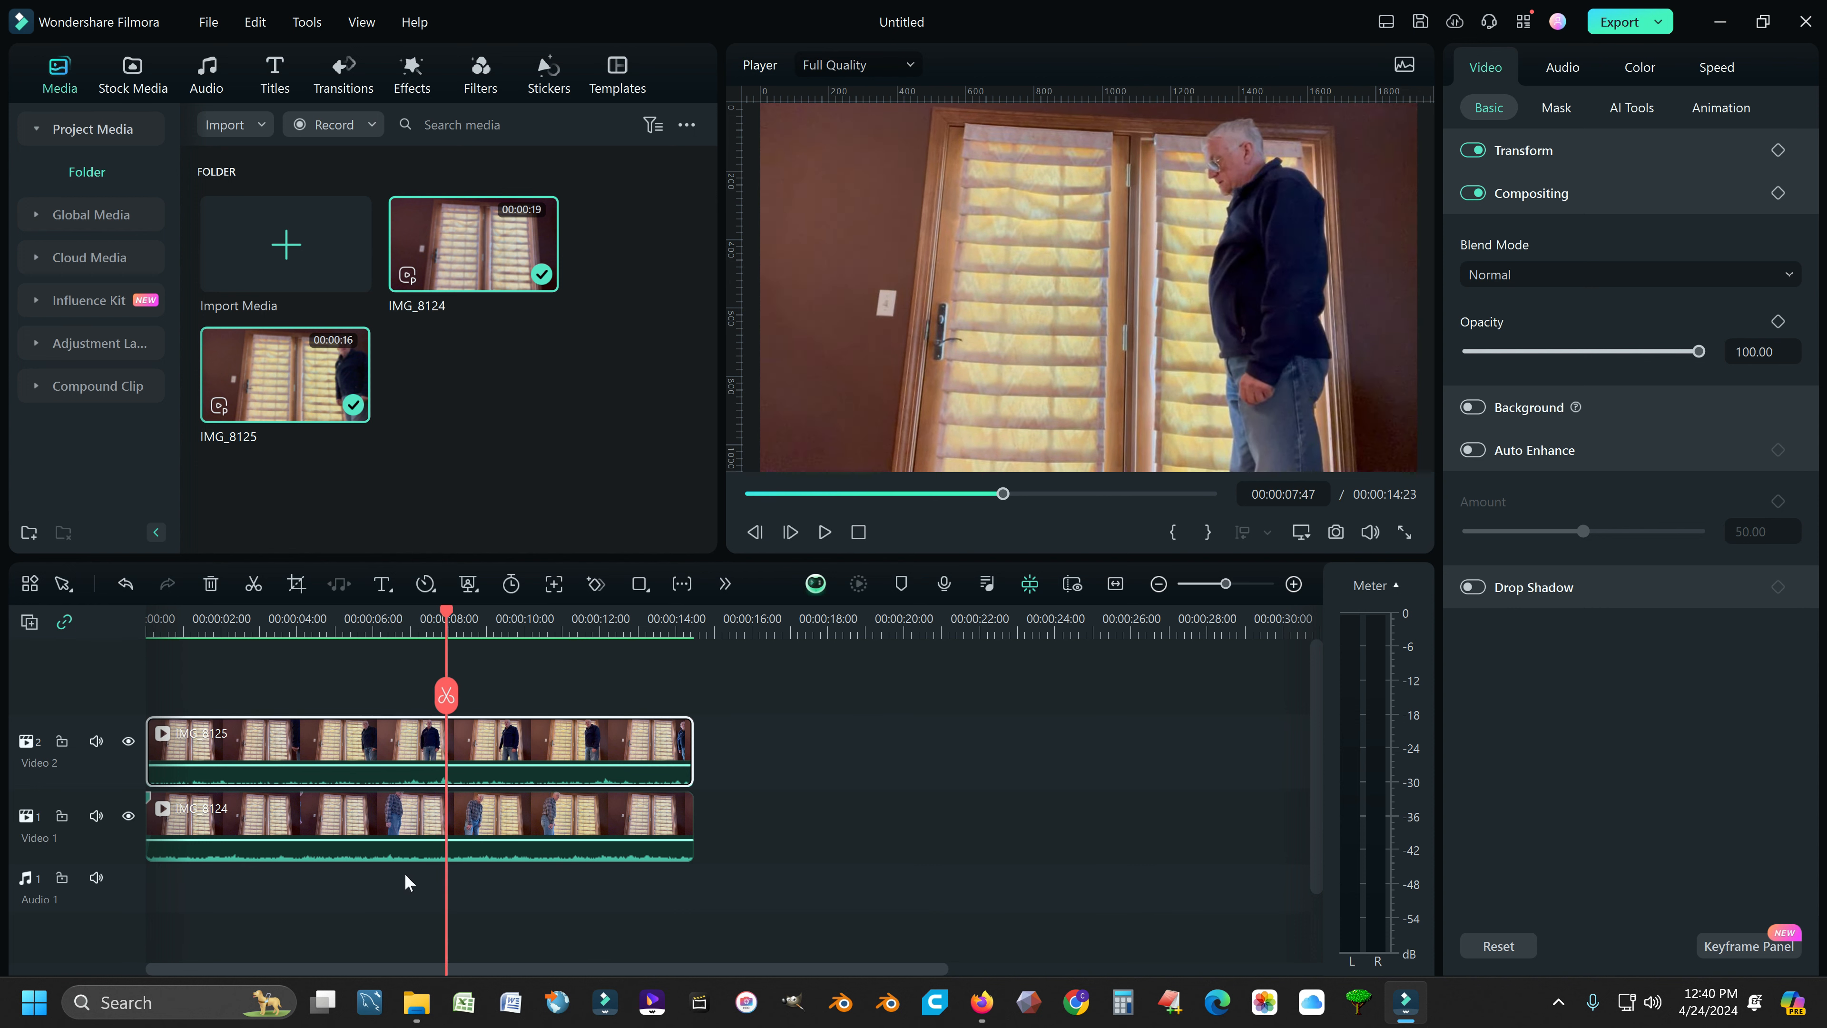
click(495, 749)
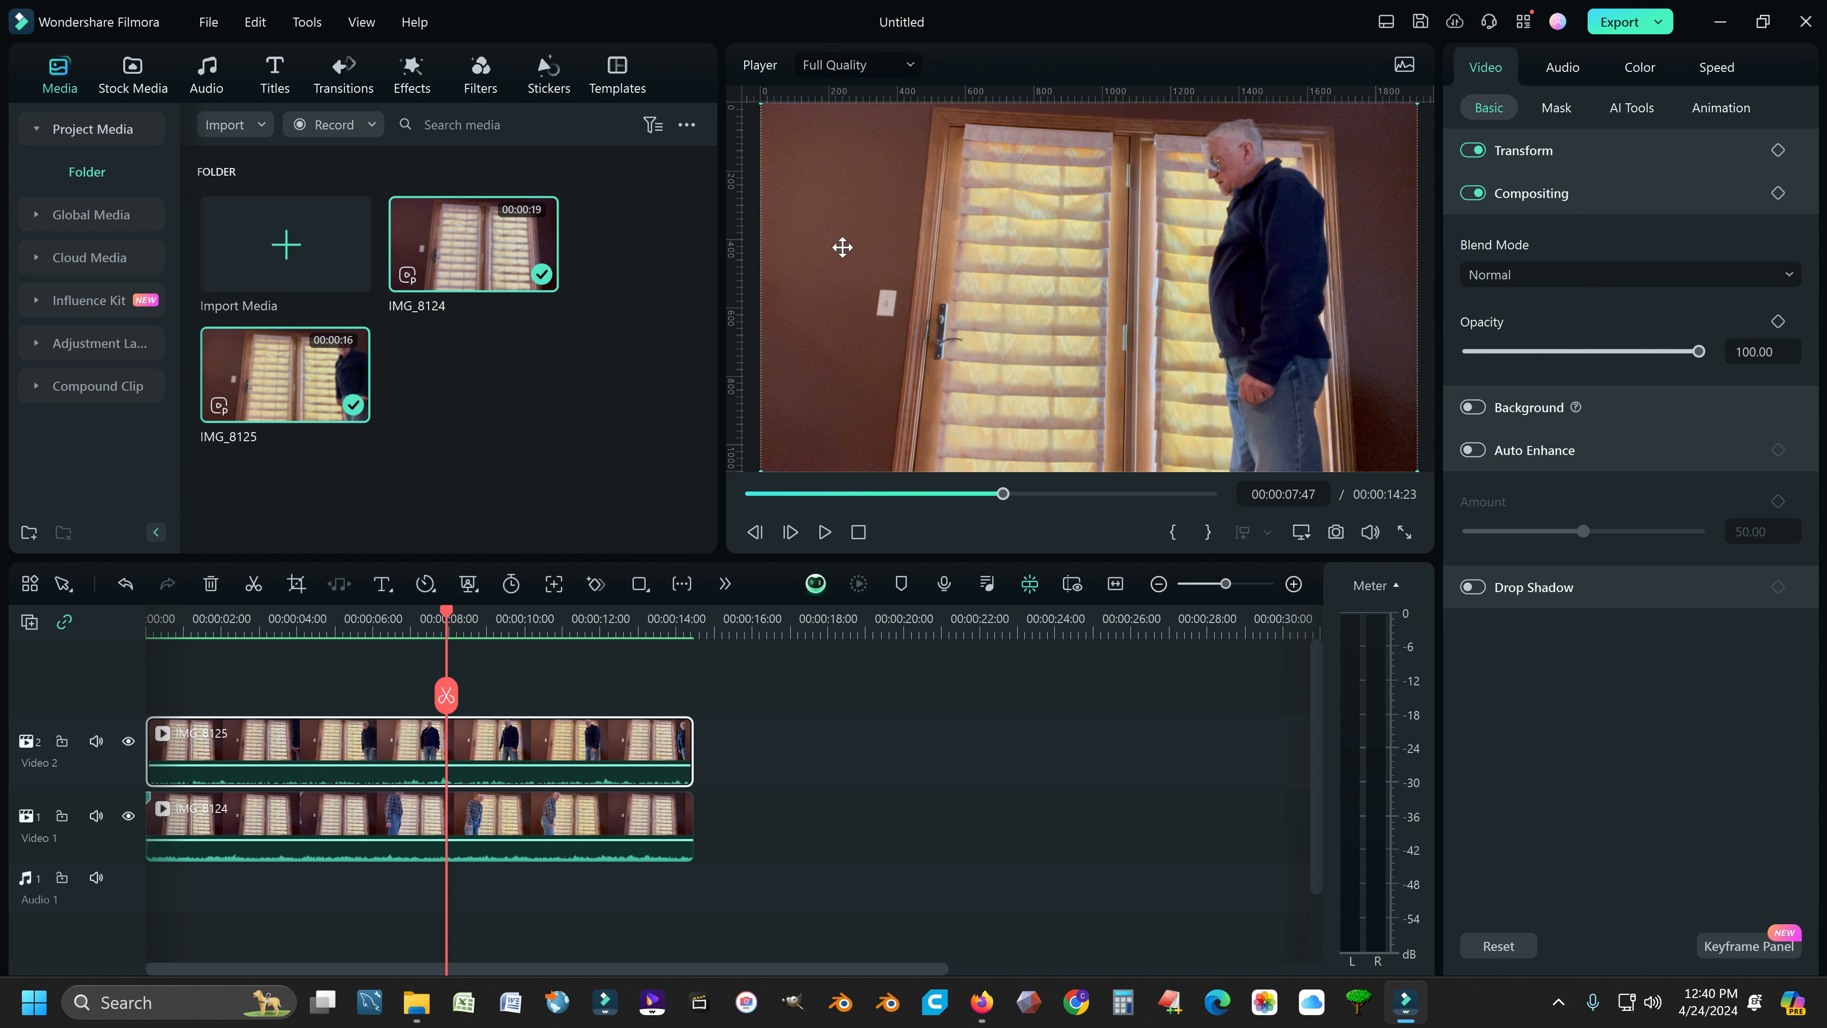
drag(715, 253, 641, 256)
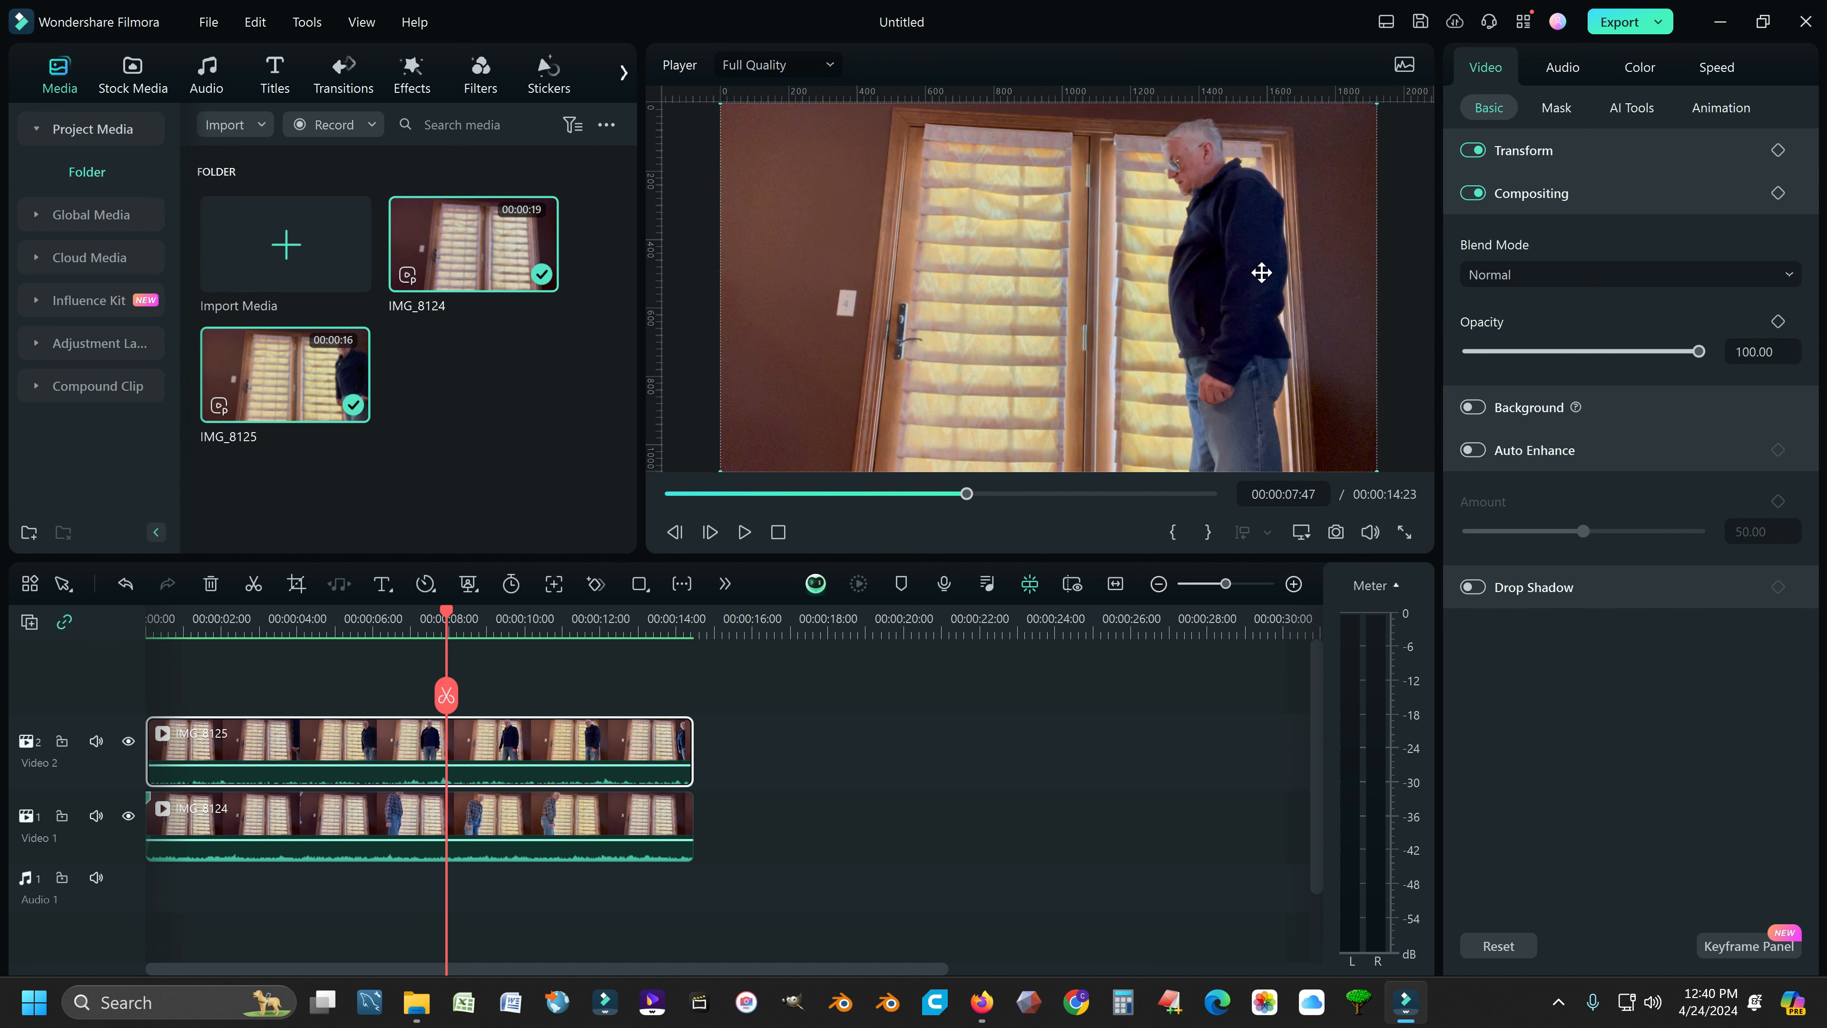
Step: Lower the opacity of the IMG_8125 clip to 52 to compare its alignment with the clip beneath
click(1582, 194)
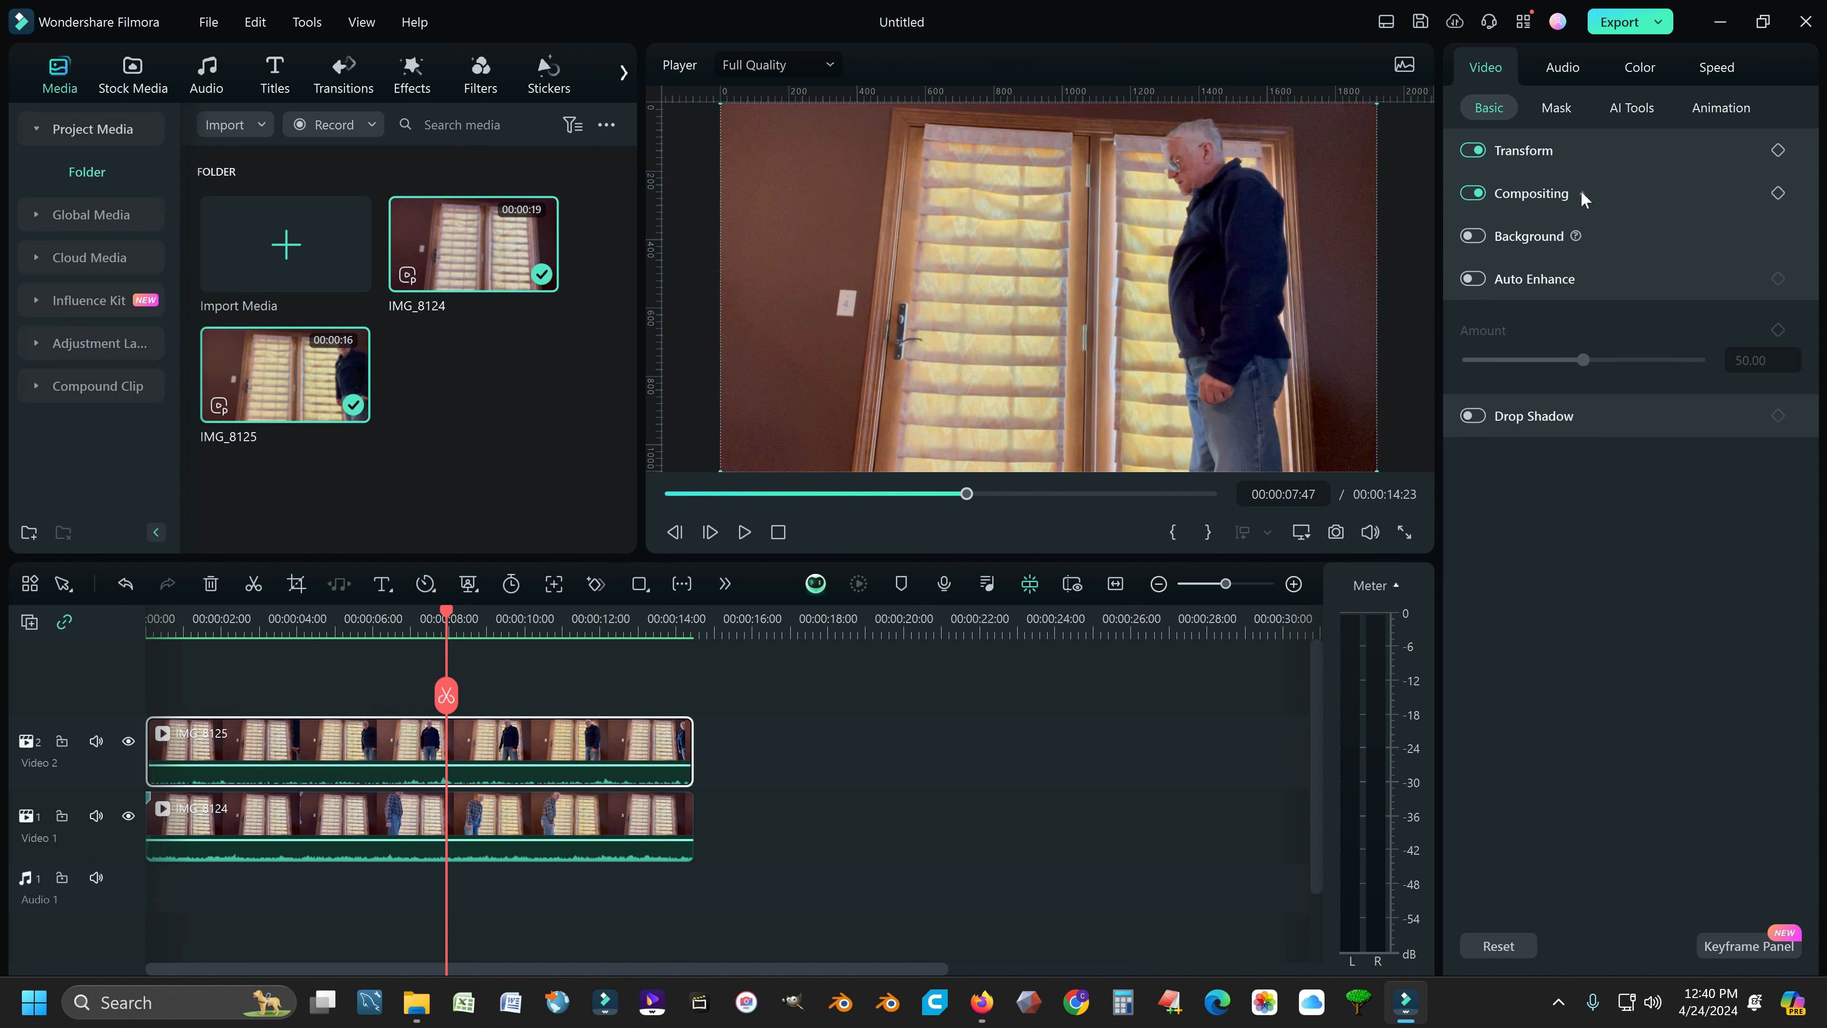
click(1583, 194)
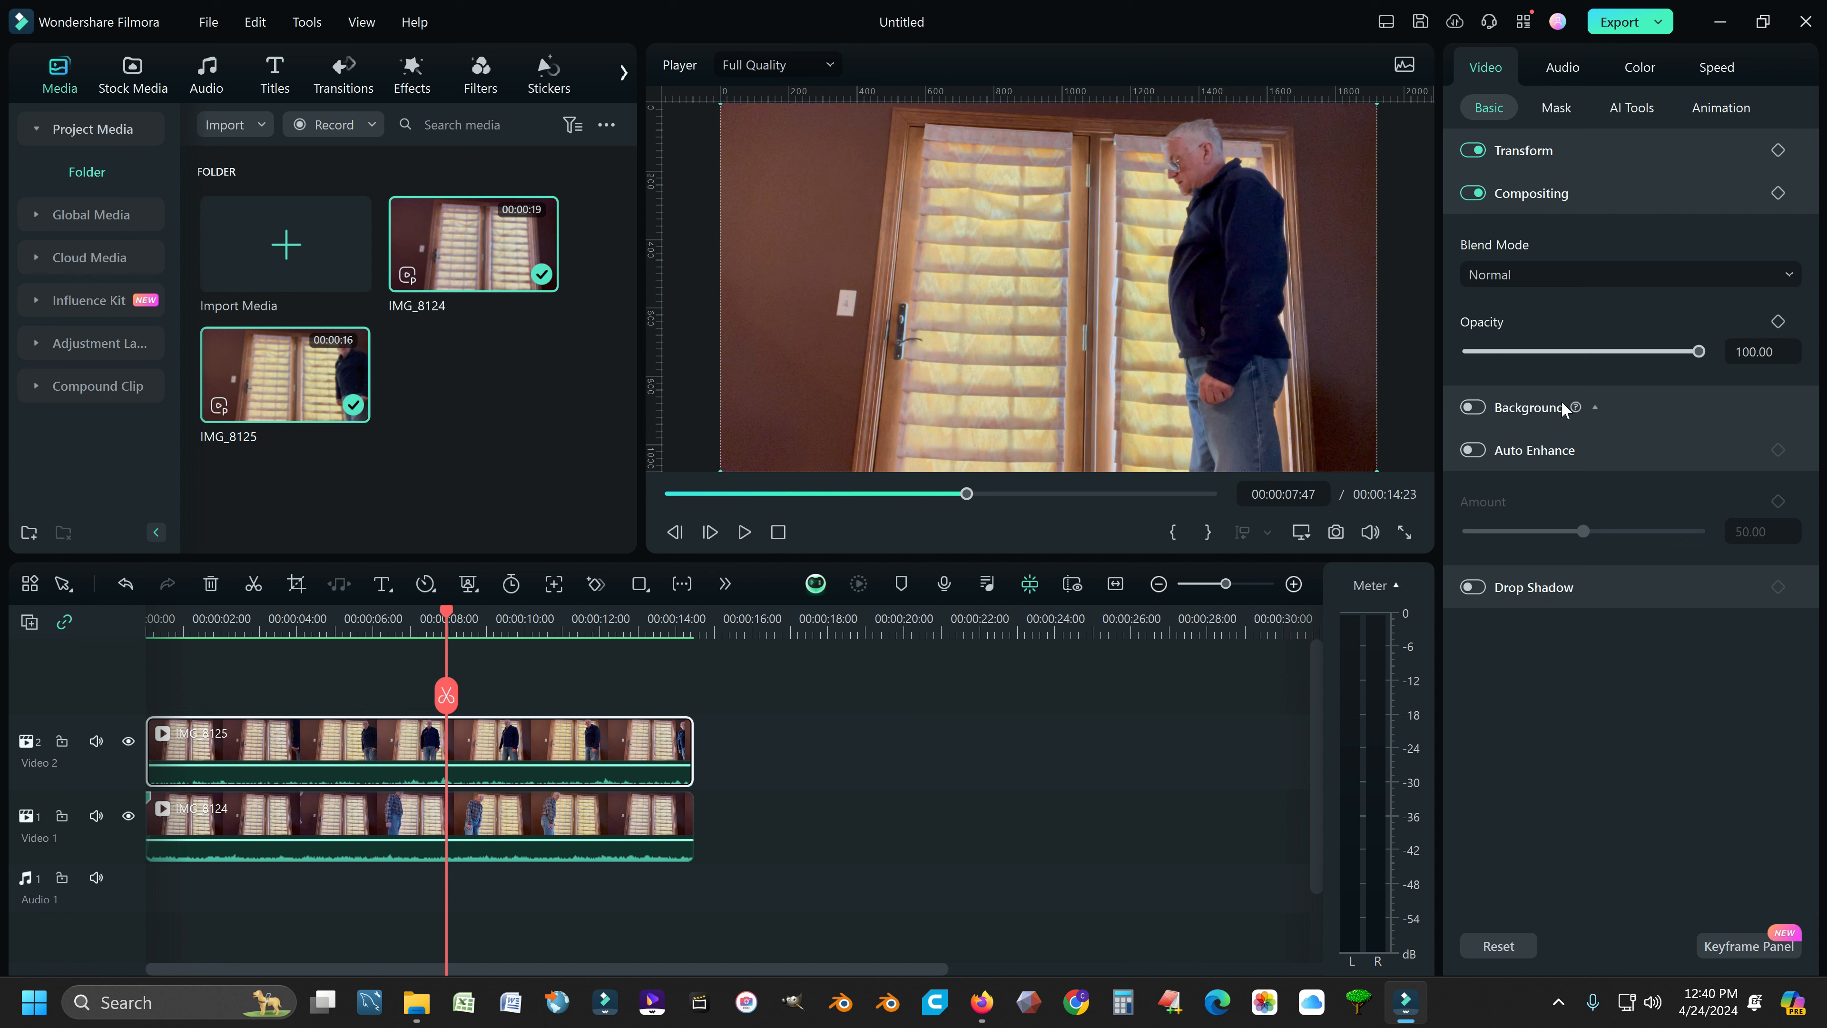
drag(1698, 354, 1588, 355)
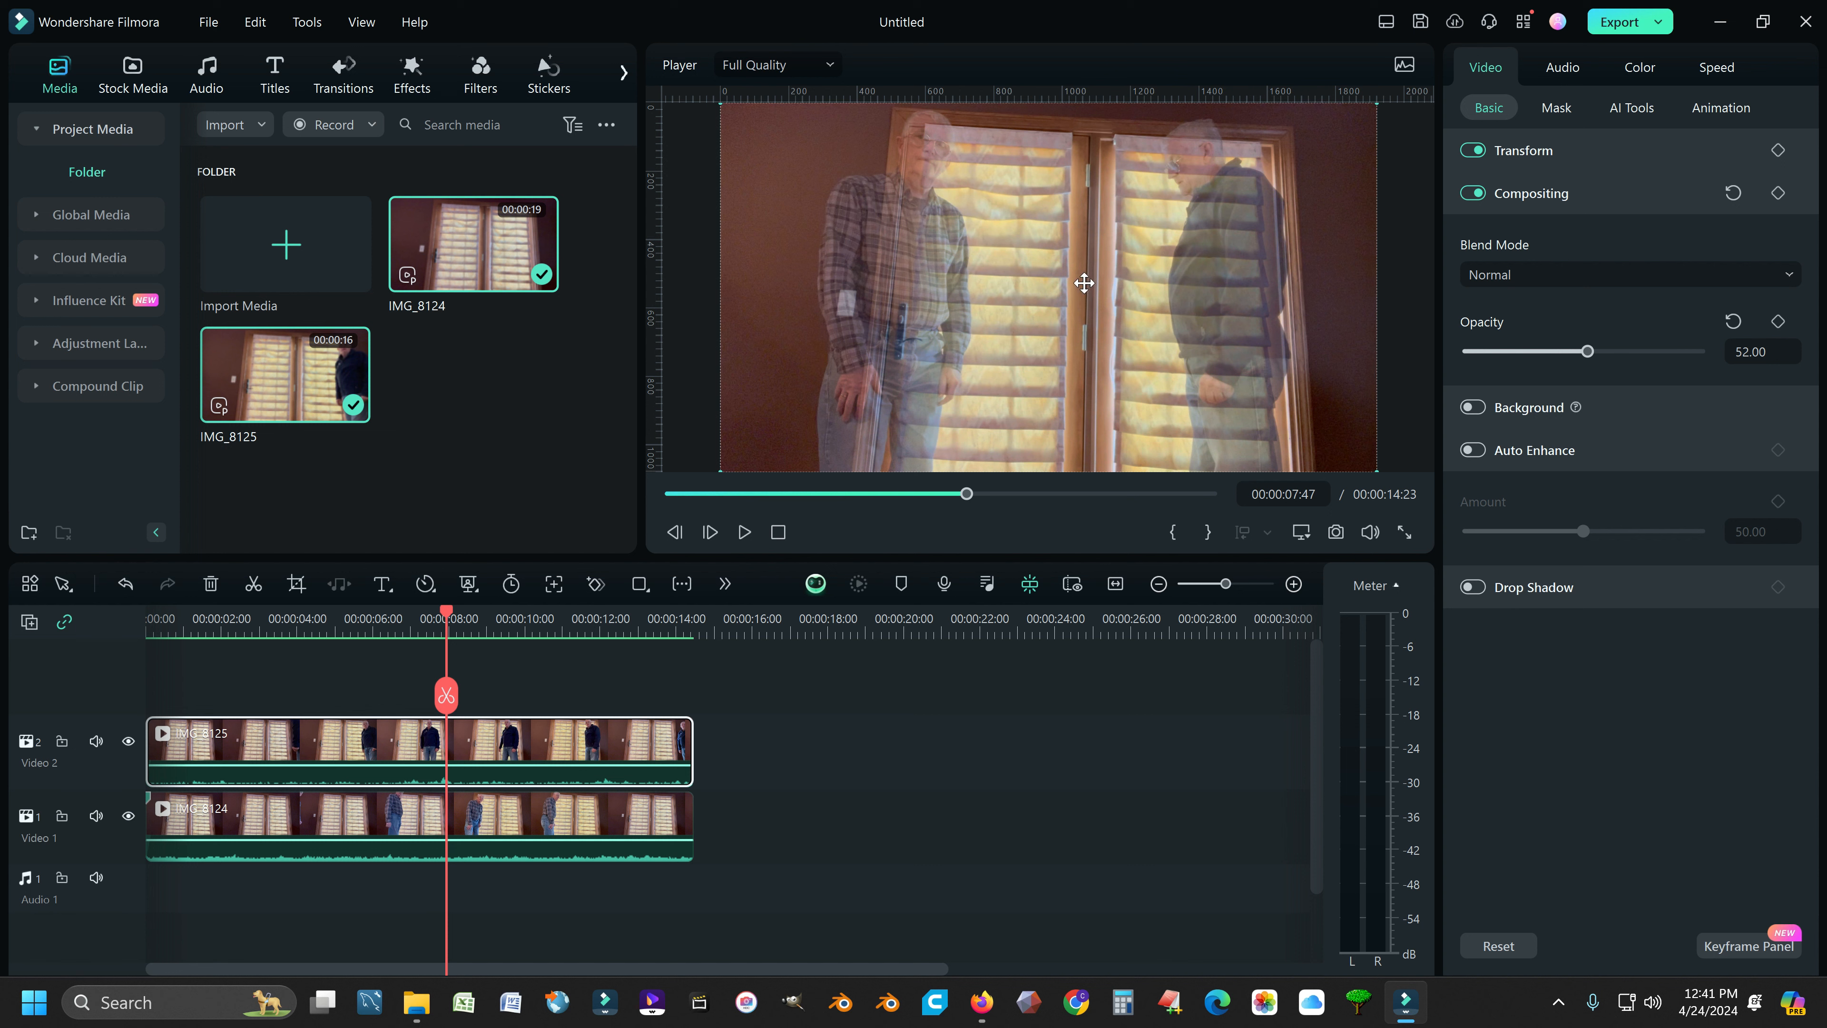
Step: Try adjusting the X and Y position of the IMG_8125 clip, and reset both its position and its opacity
click(1568, 151)
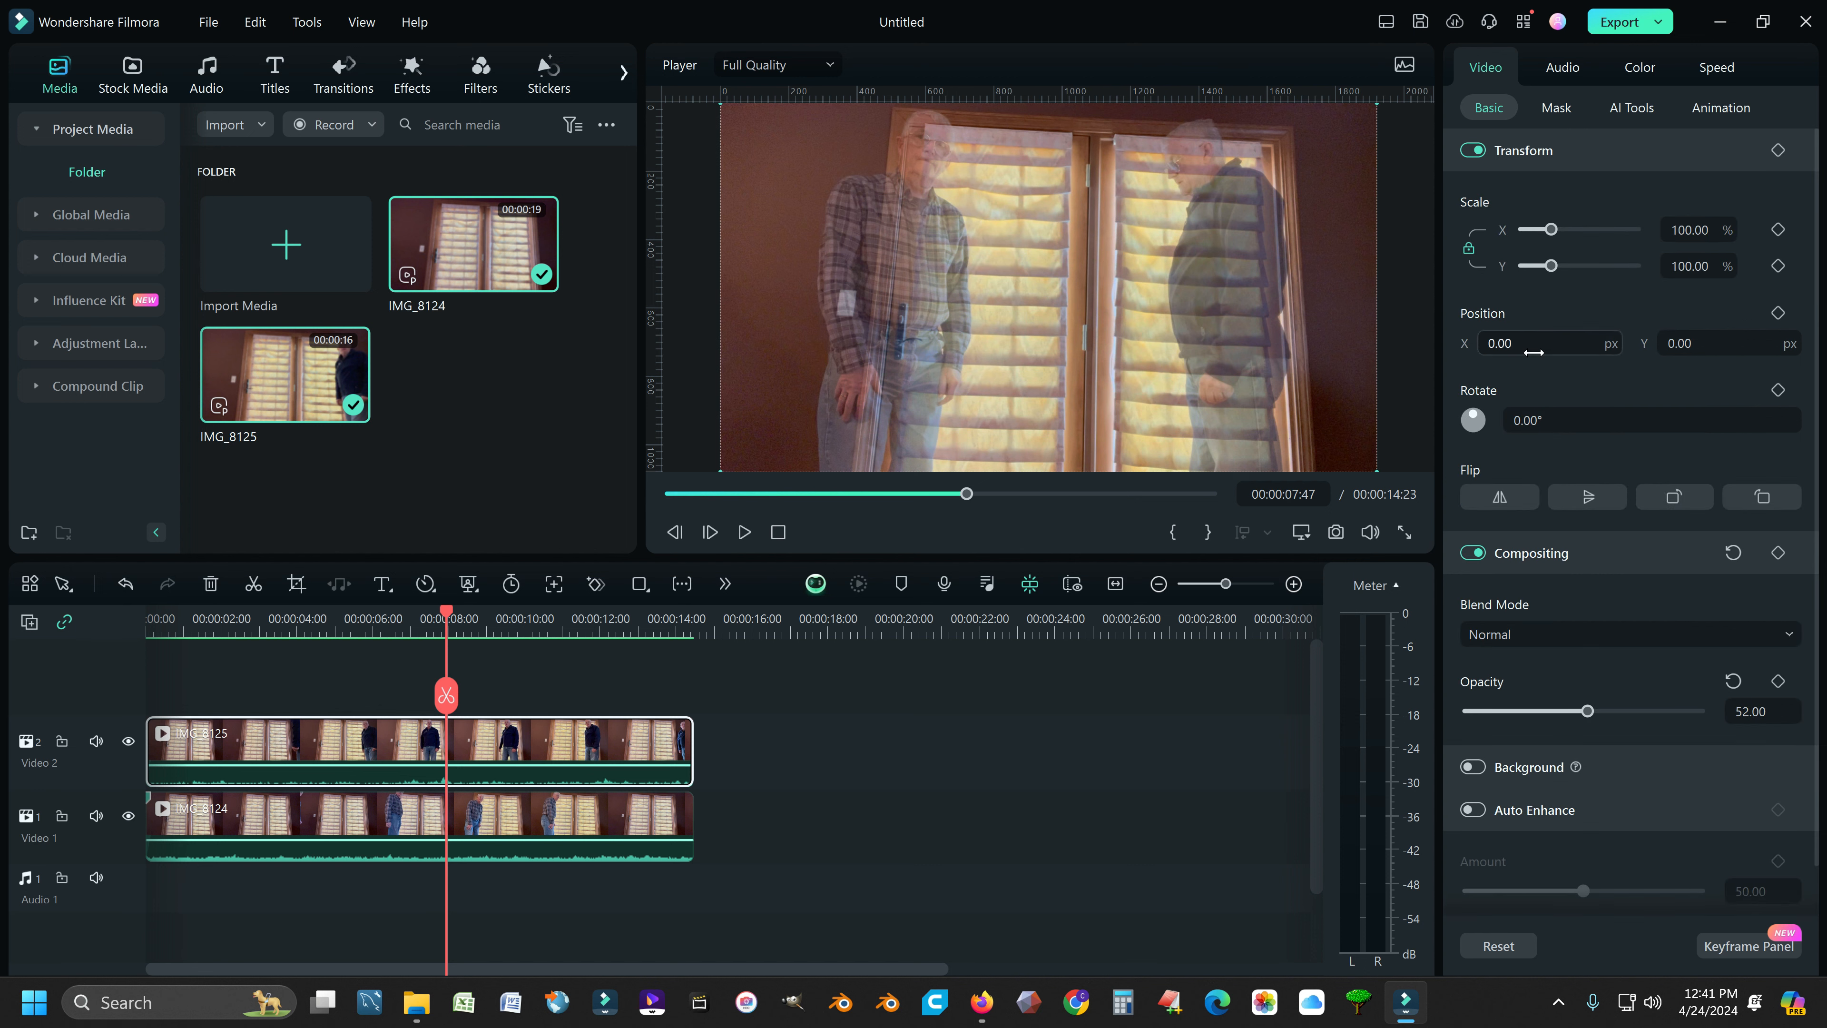
mouse_move(1539, 344)
mouse_down()
mouse_move(1570, 344)
mouse_move(1472, 344)
mouse_move(1540, 344)
mouse_up()
mouse_move(1701, 344)
mouse_down()
mouse_move(1740, 344)
mouse_move(1672, 344)
mouse_move(1695, 344)
mouse_up()
click(1733, 312)
click(1573, 153)
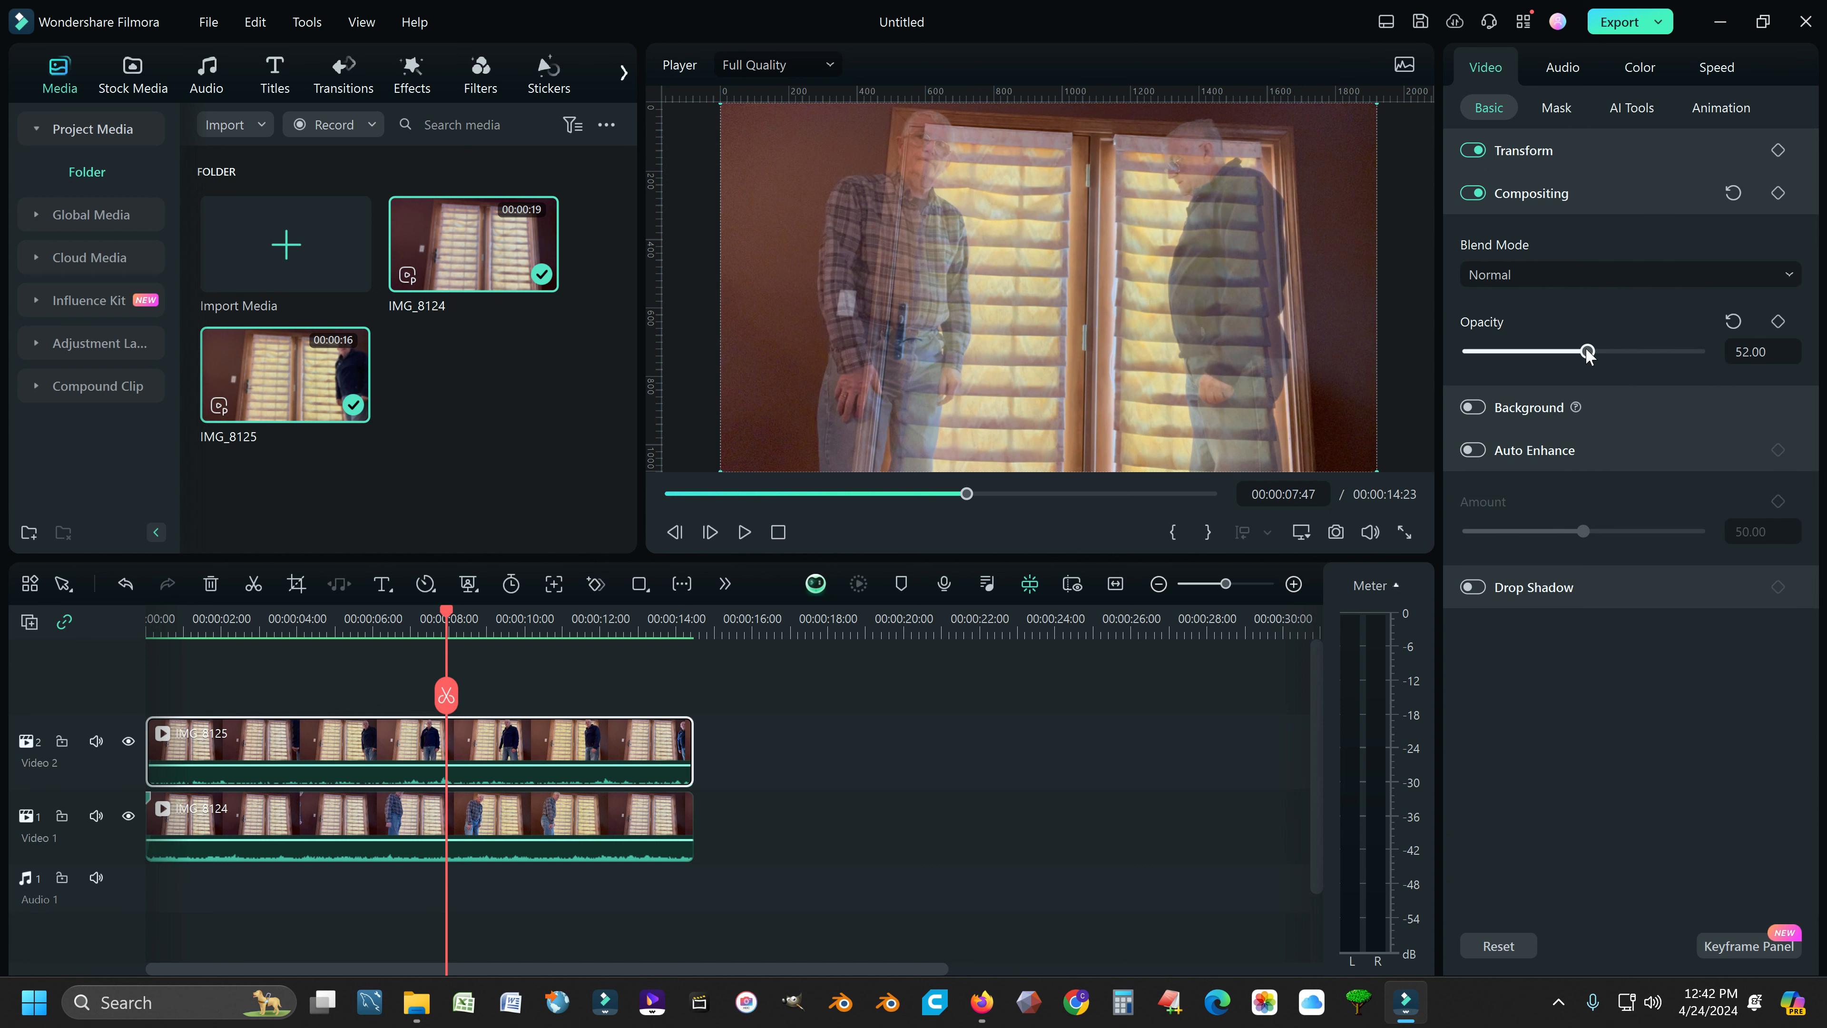
click(1733, 322)
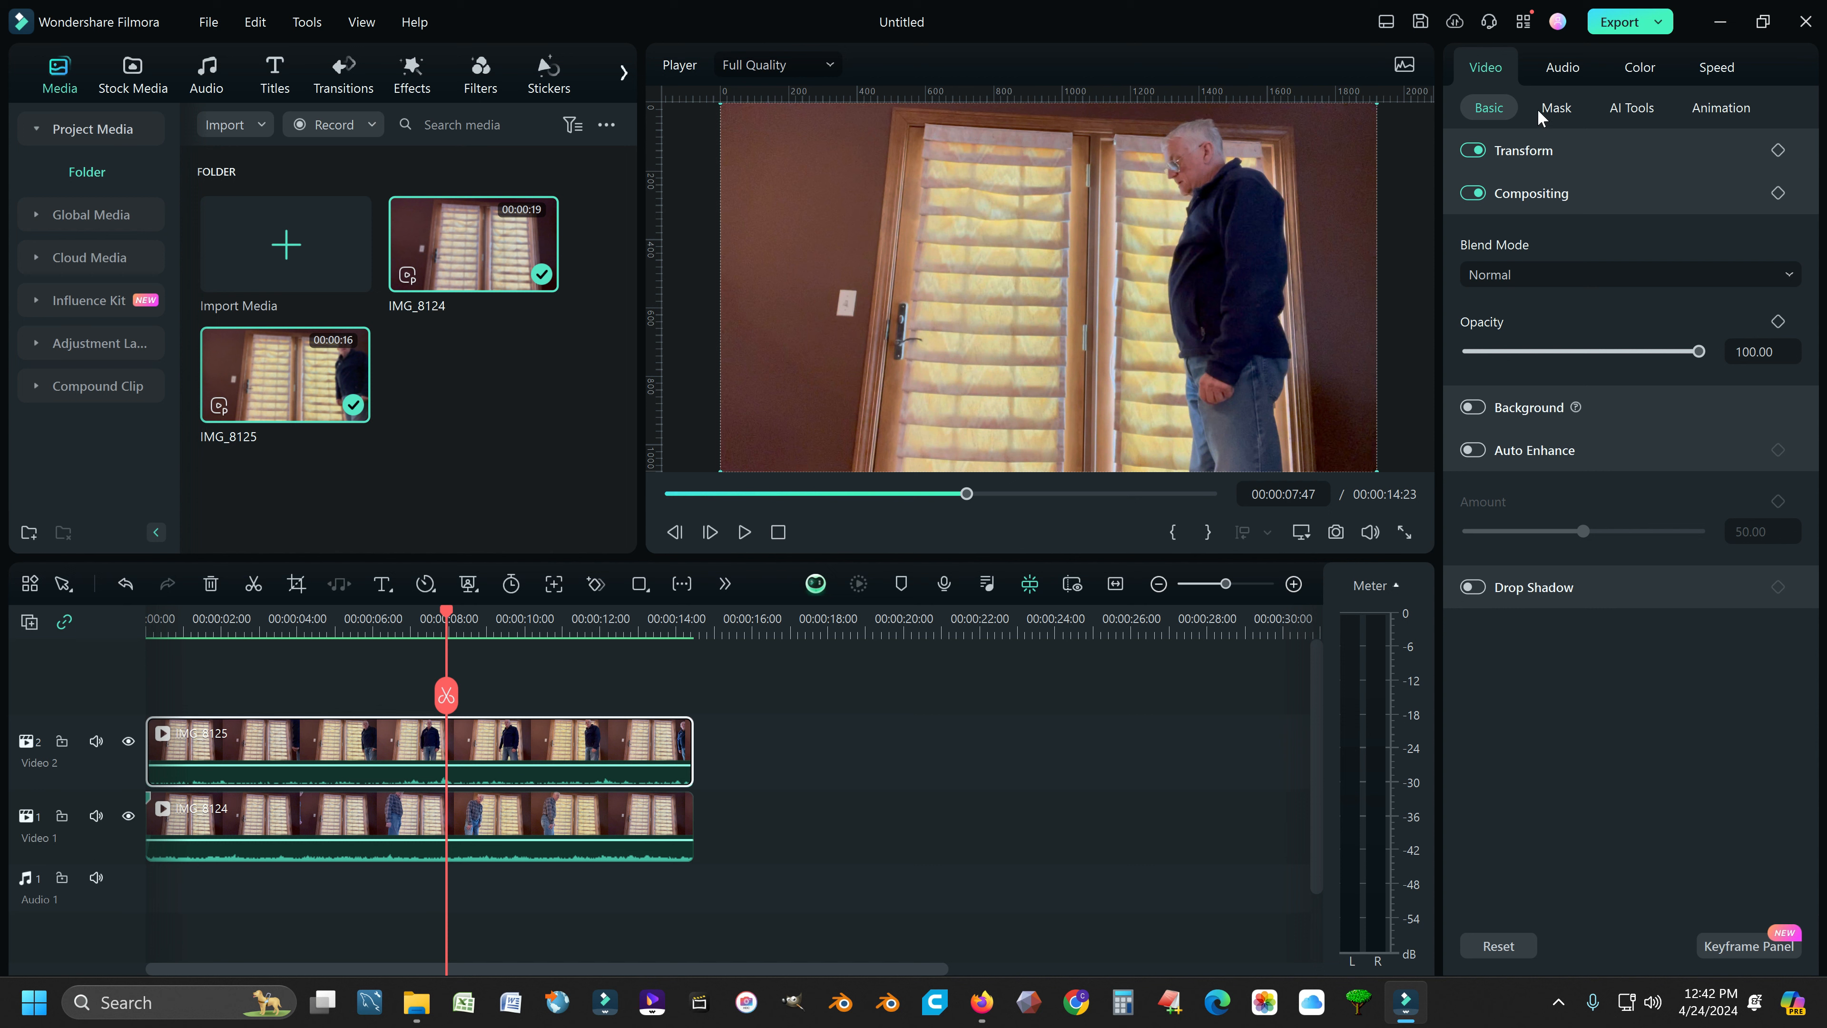
Step: Apply a single-line mask to the IMG_8125 clip and shift its dividing line to about X 4, Y -54 px
click(1558, 114)
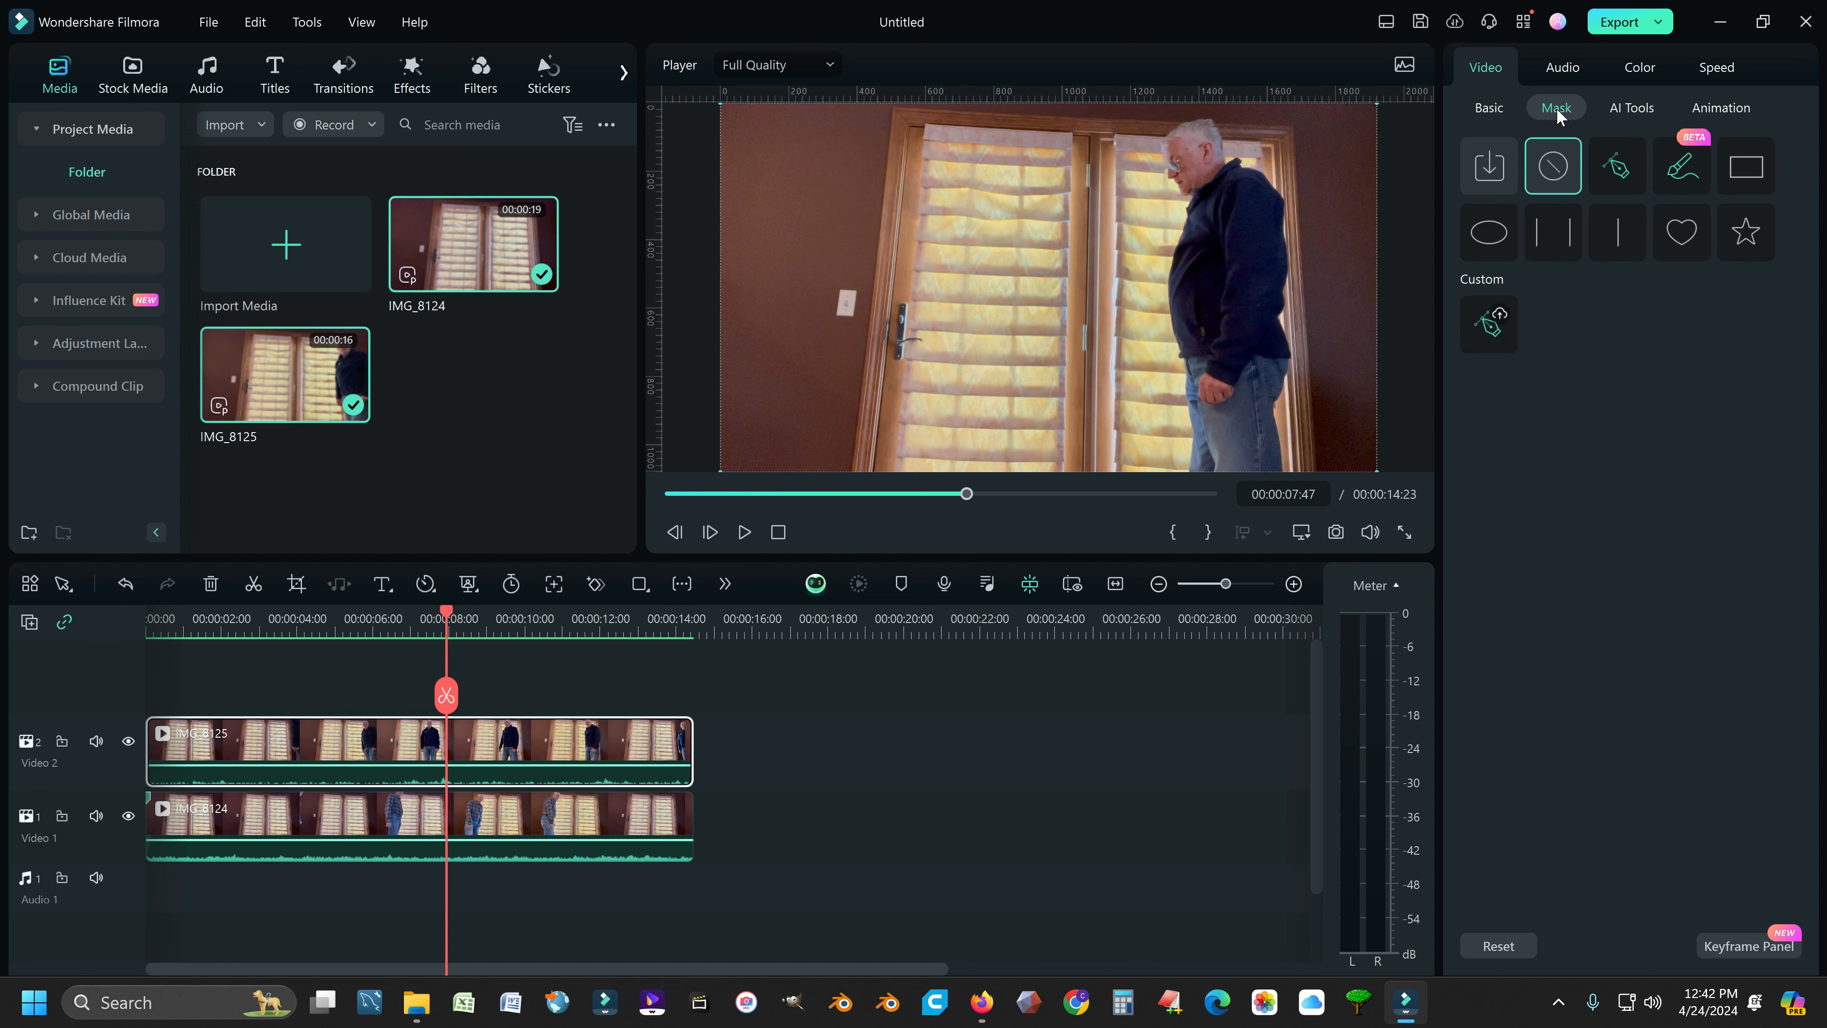
click(1603, 236)
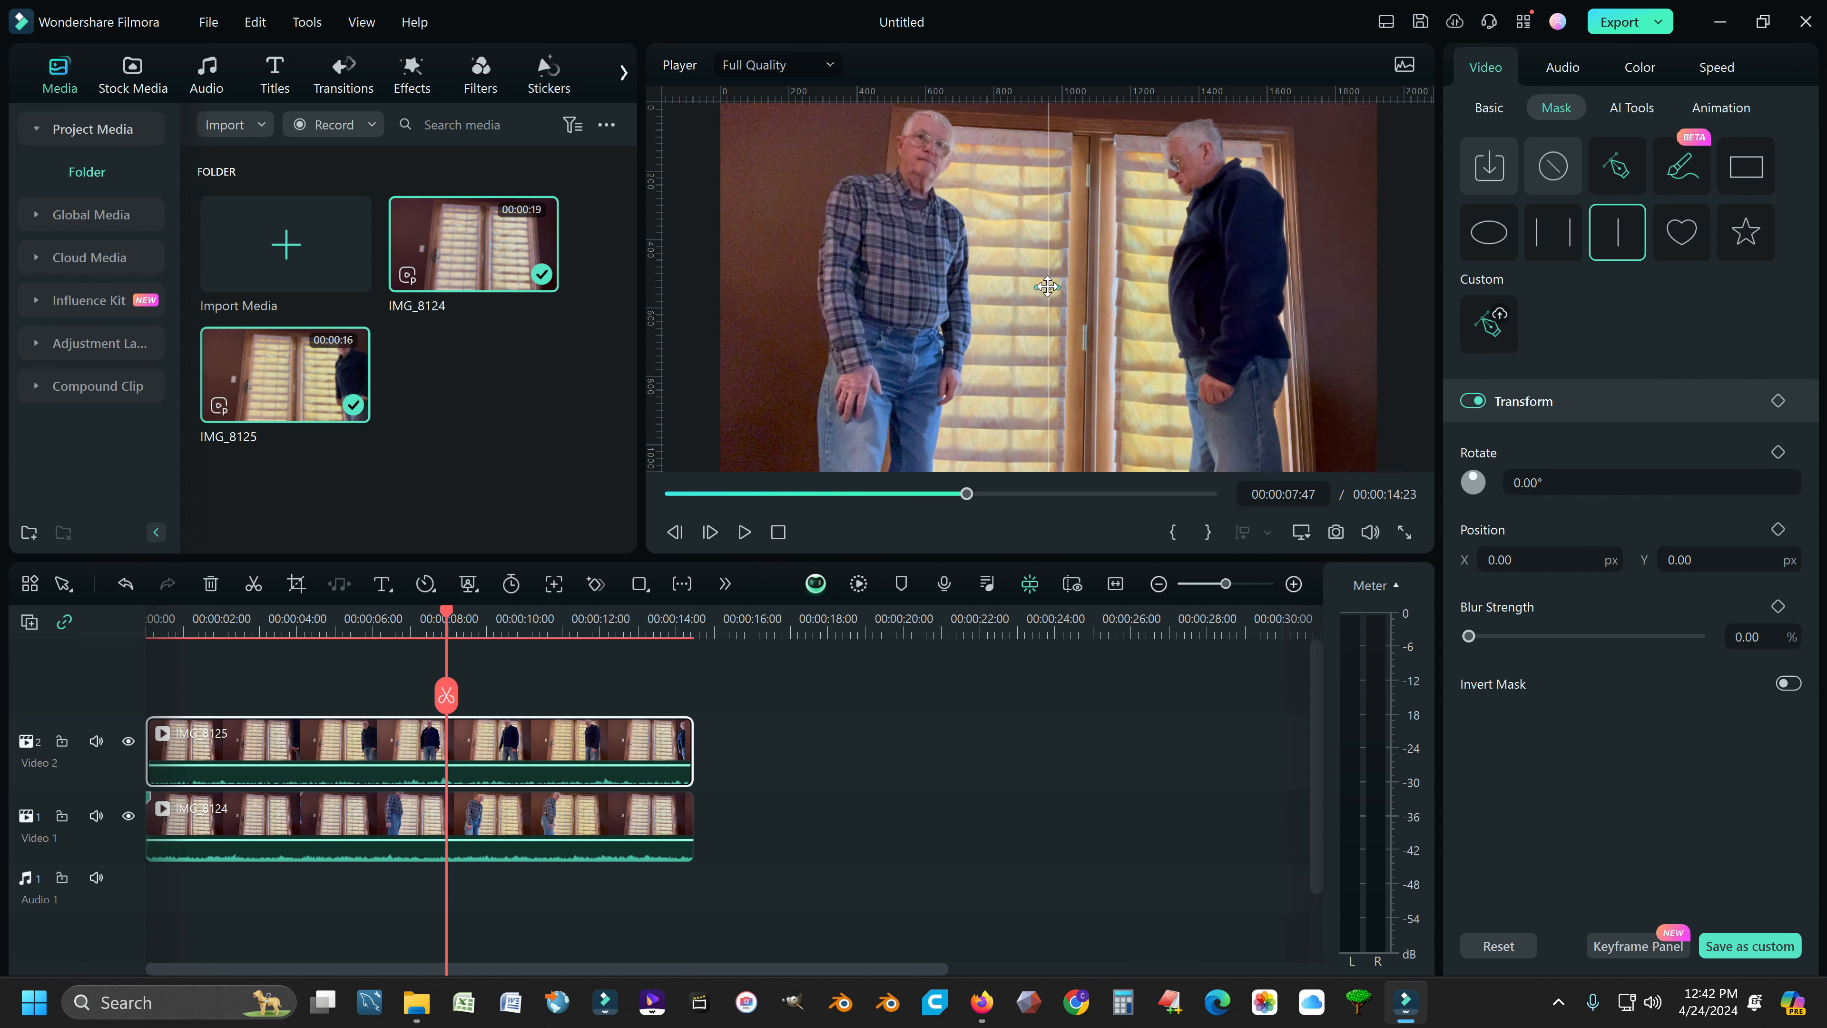
mouse_move(1047, 286)
mouse_down()
mouse_move(1293, 289)
mouse_move(765, 291)
mouse_move(1326, 297)
mouse_move(1049, 305)
mouse_up()
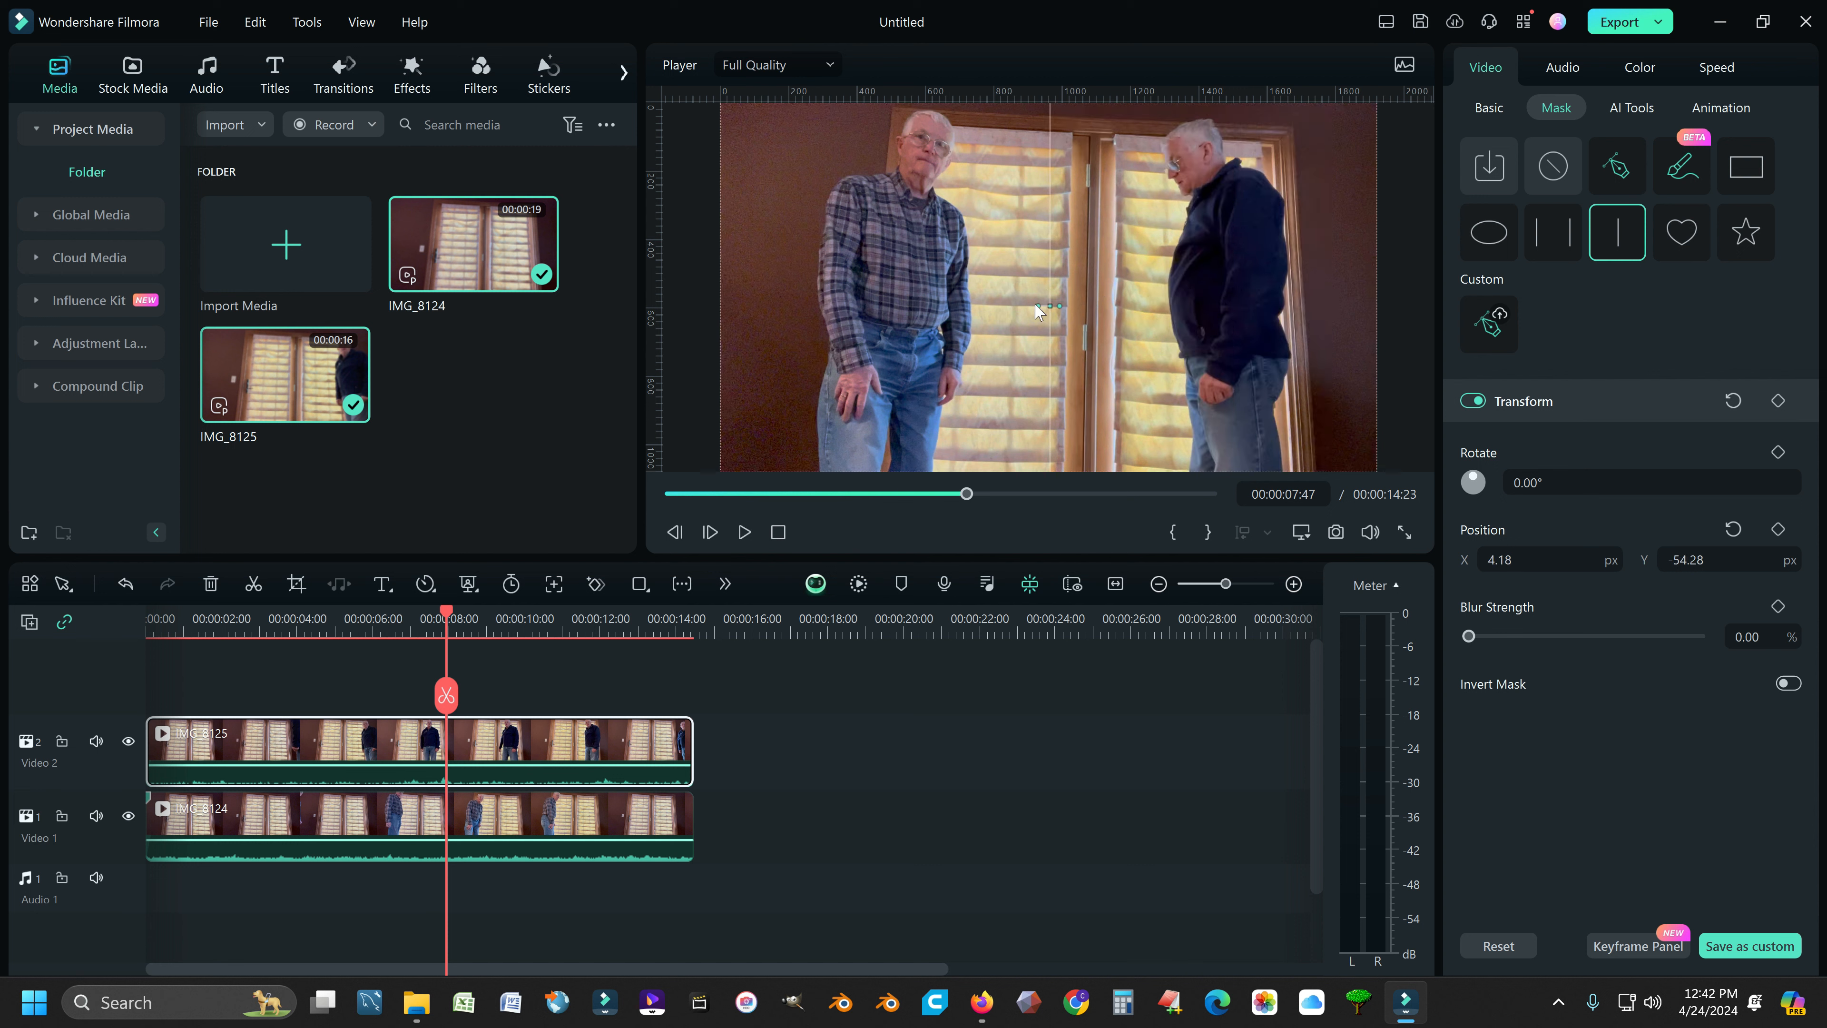
Step: Try rotating the mask line to 90°, return it to 0°, and position it at X 44.88, Y -94.64 px
drag(1038, 300, 1050, 281)
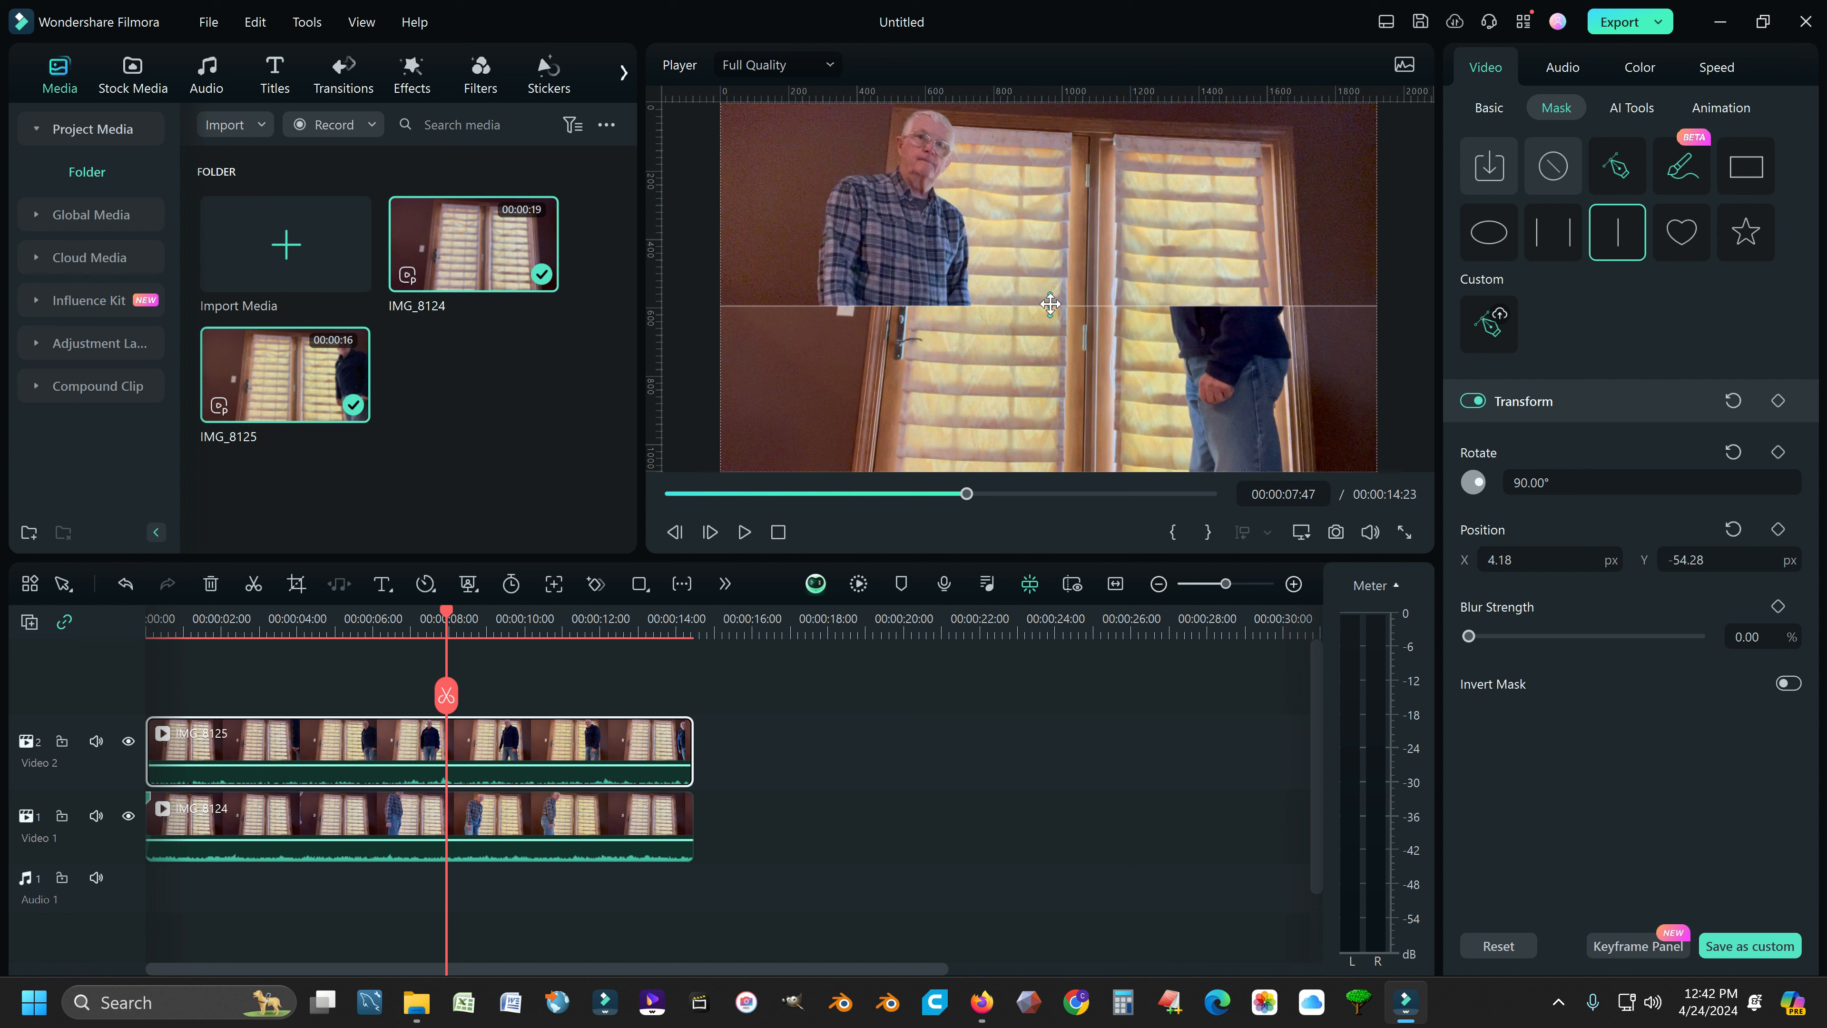
drag(1077, 307, 1018, 316)
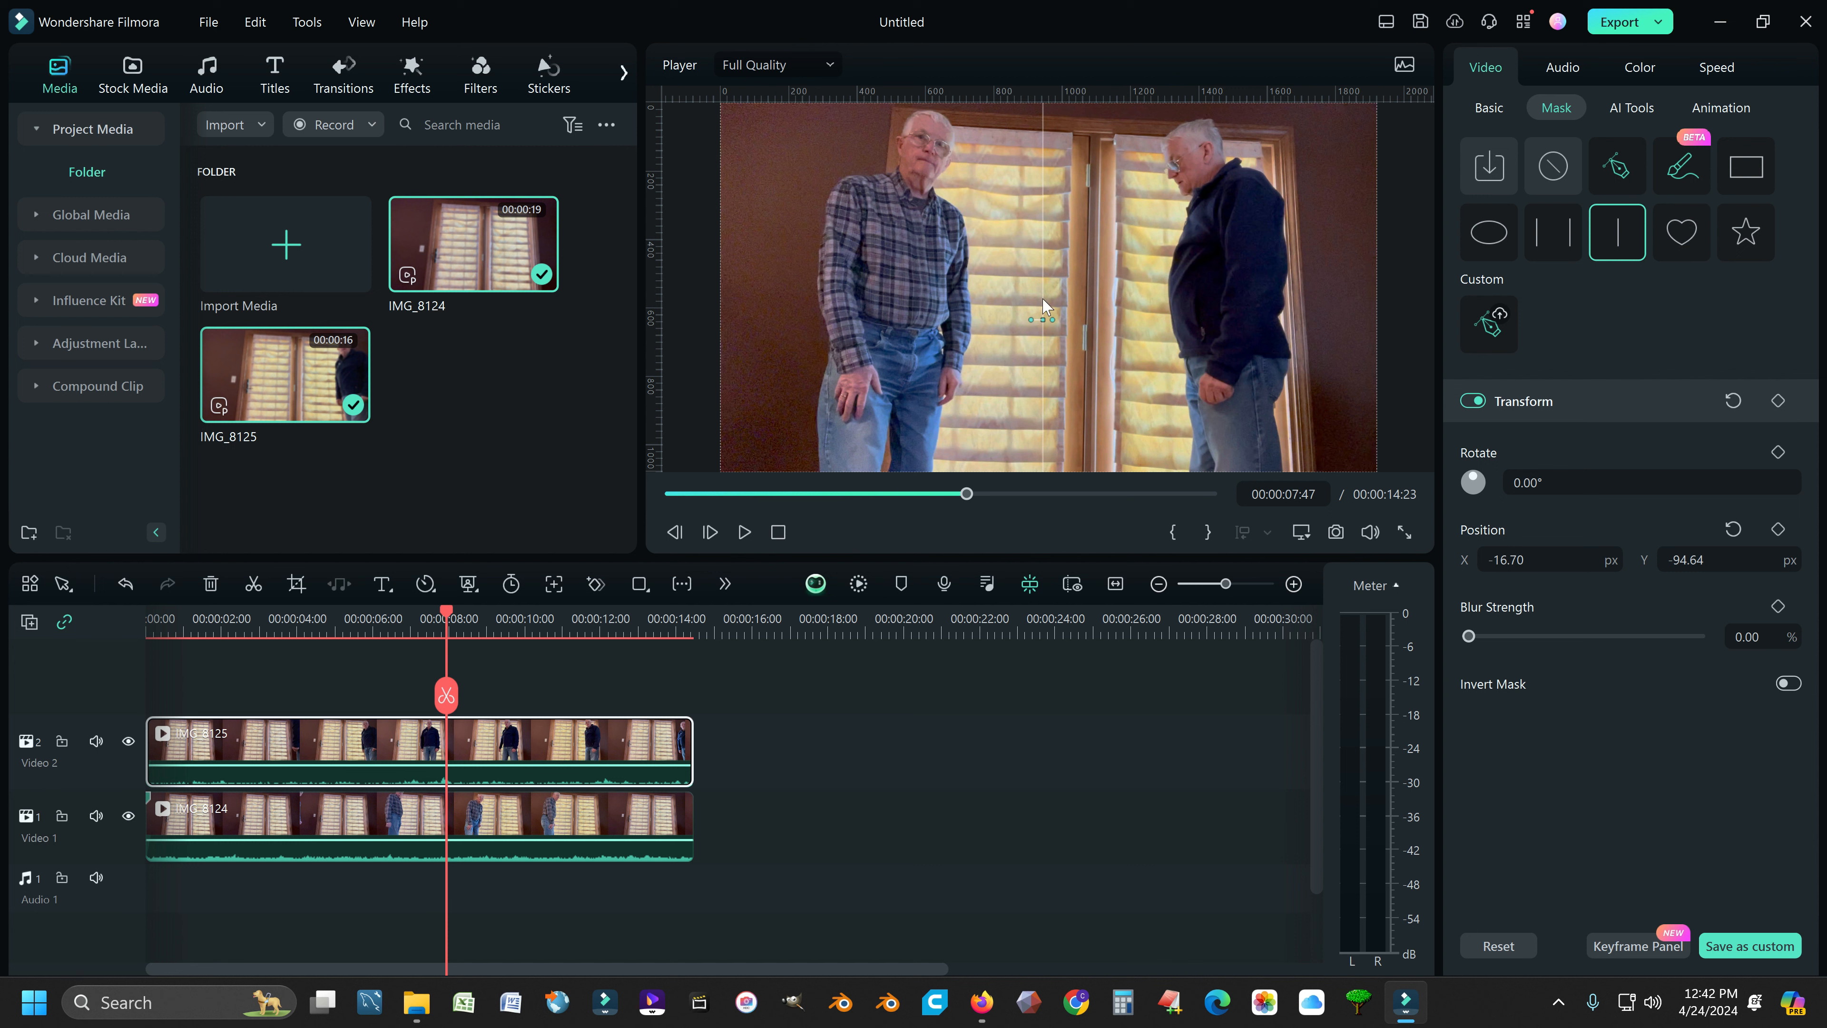
mouse_move(1045, 297)
mouse_down()
mouse_move(1212, 296)
mouse_move(1058, 298)
mouse_up()
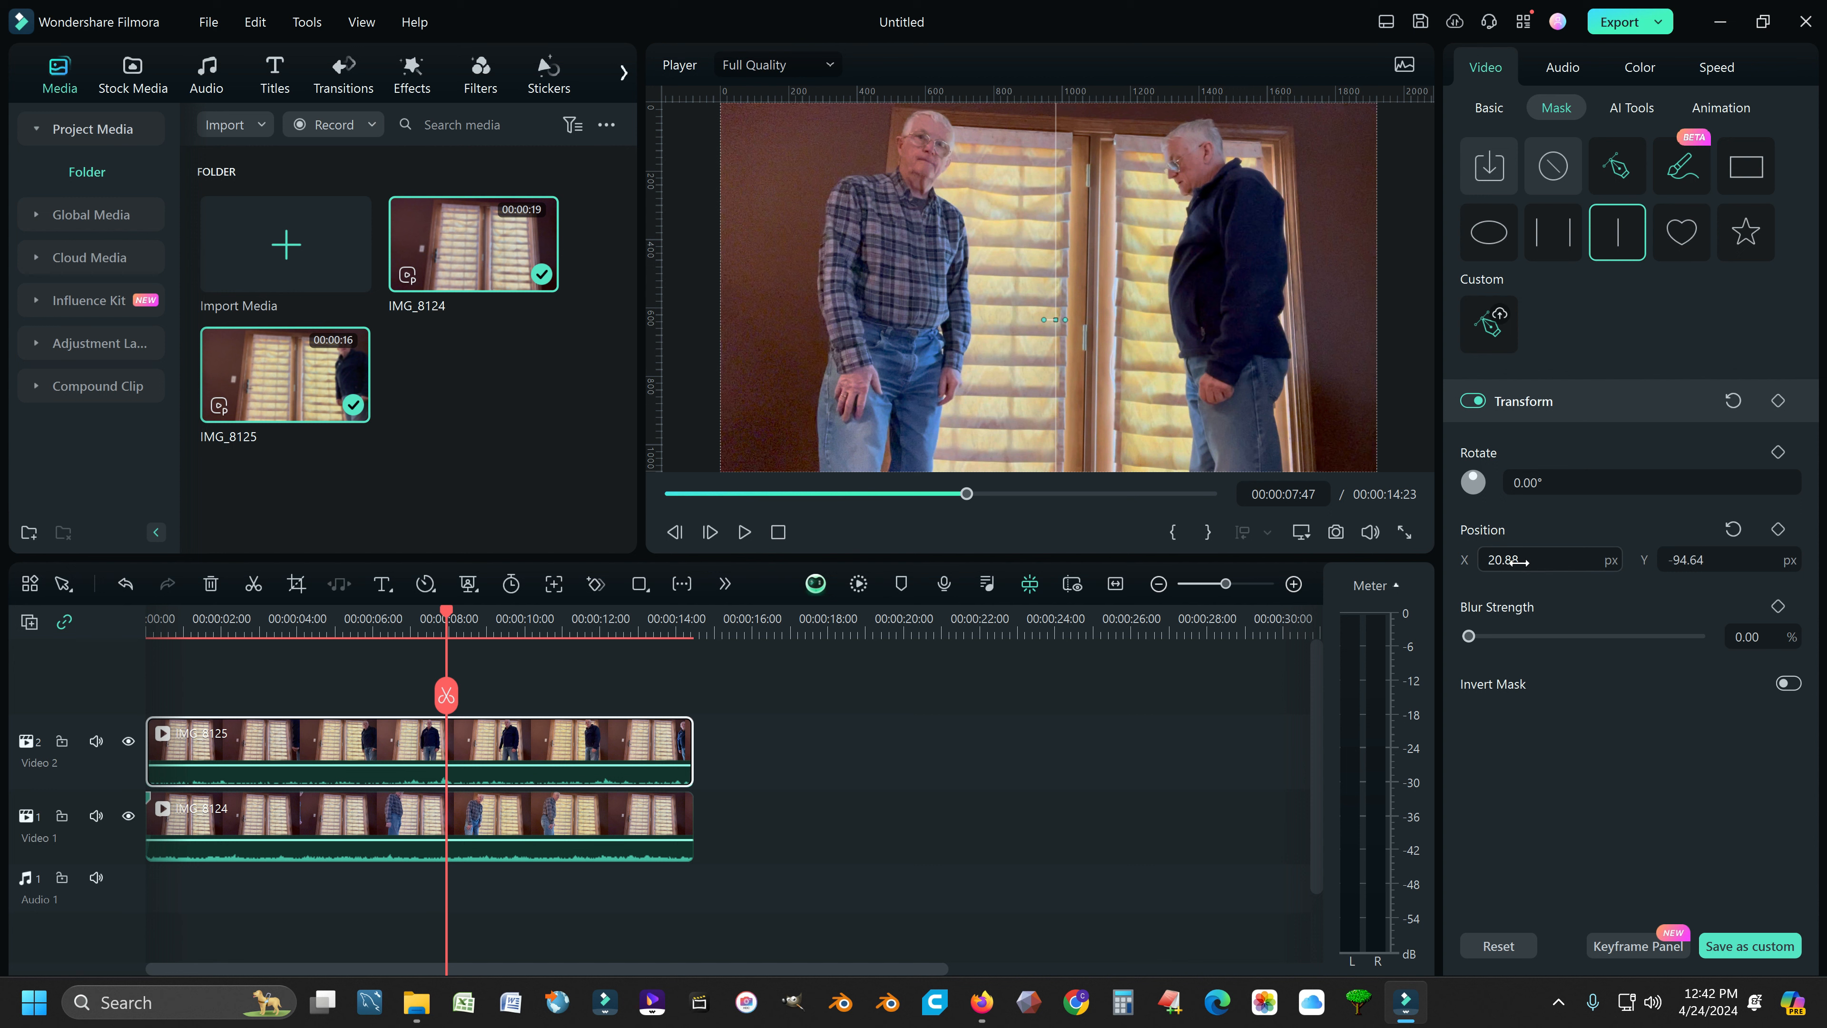
mouse_move(1056, 319)
mouse_down()
mouse_move(1076, 320)
mouse_move(932, 319)
mouse_move(1063, 319)
mouse_up()
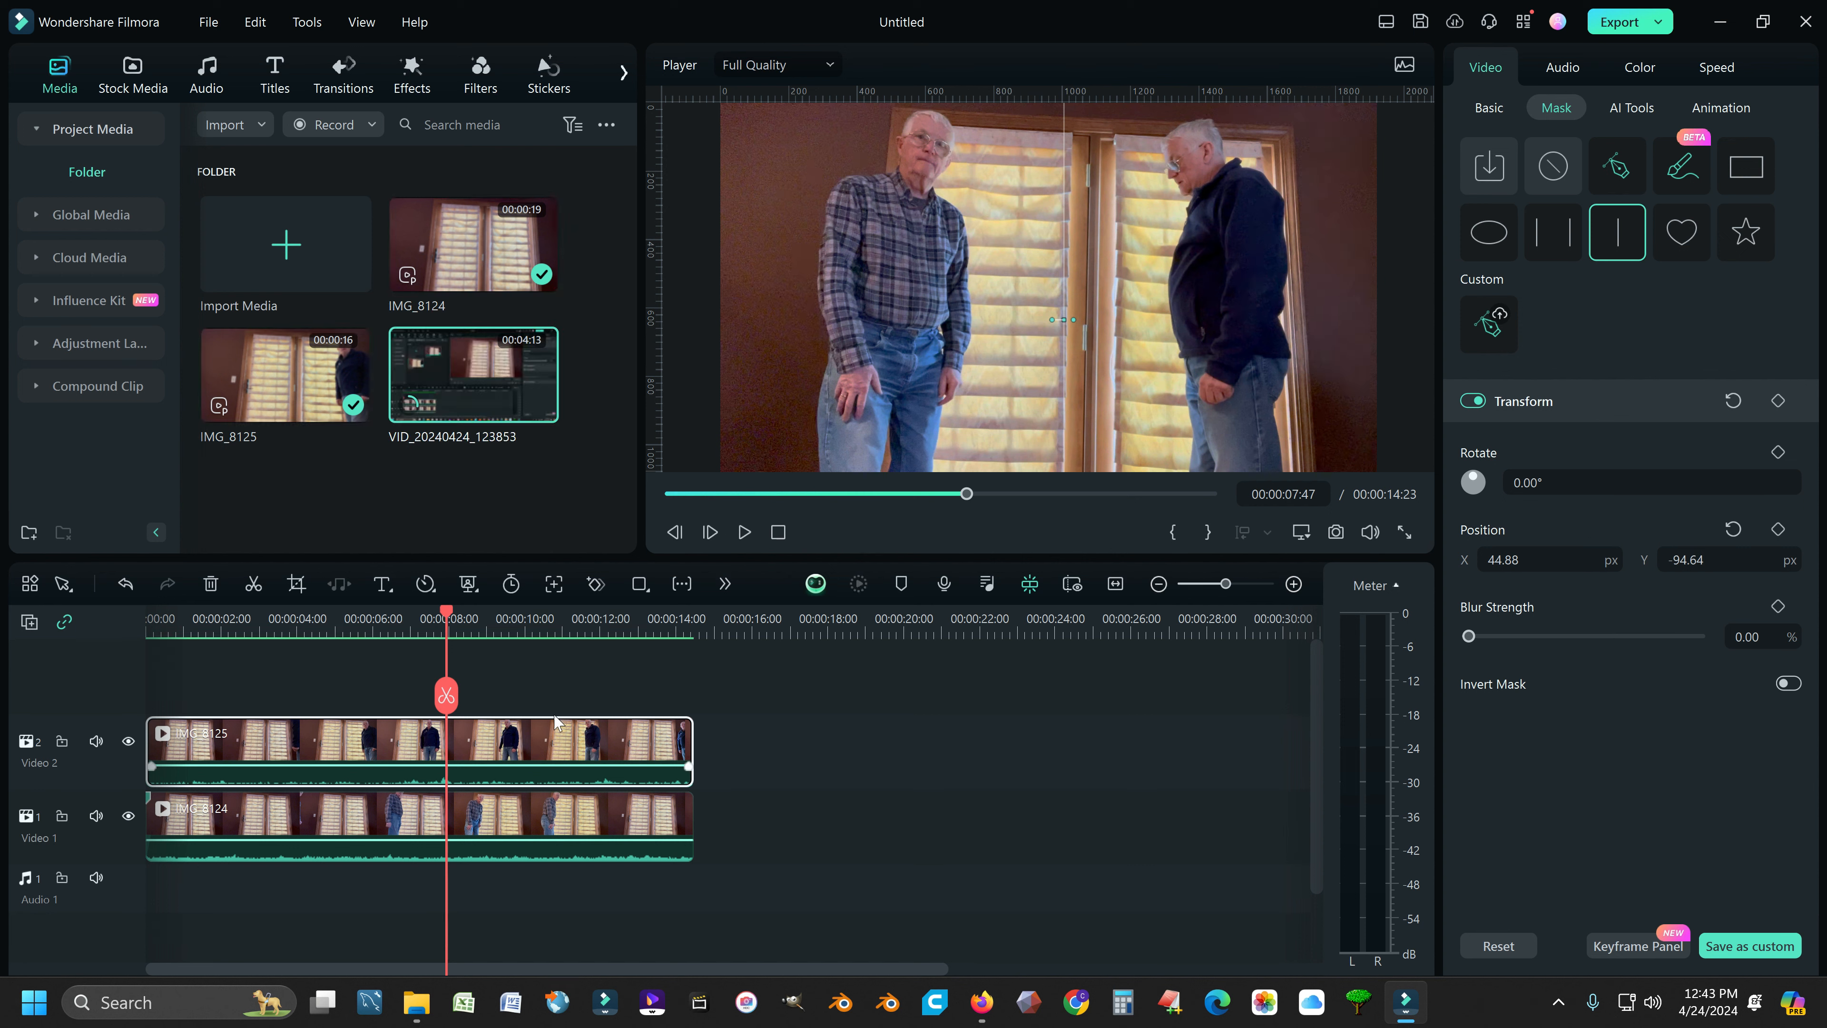
Step: Play the masked composite from the beginning to review both figures across the dividing line
drag(446, 613, 456, 615)
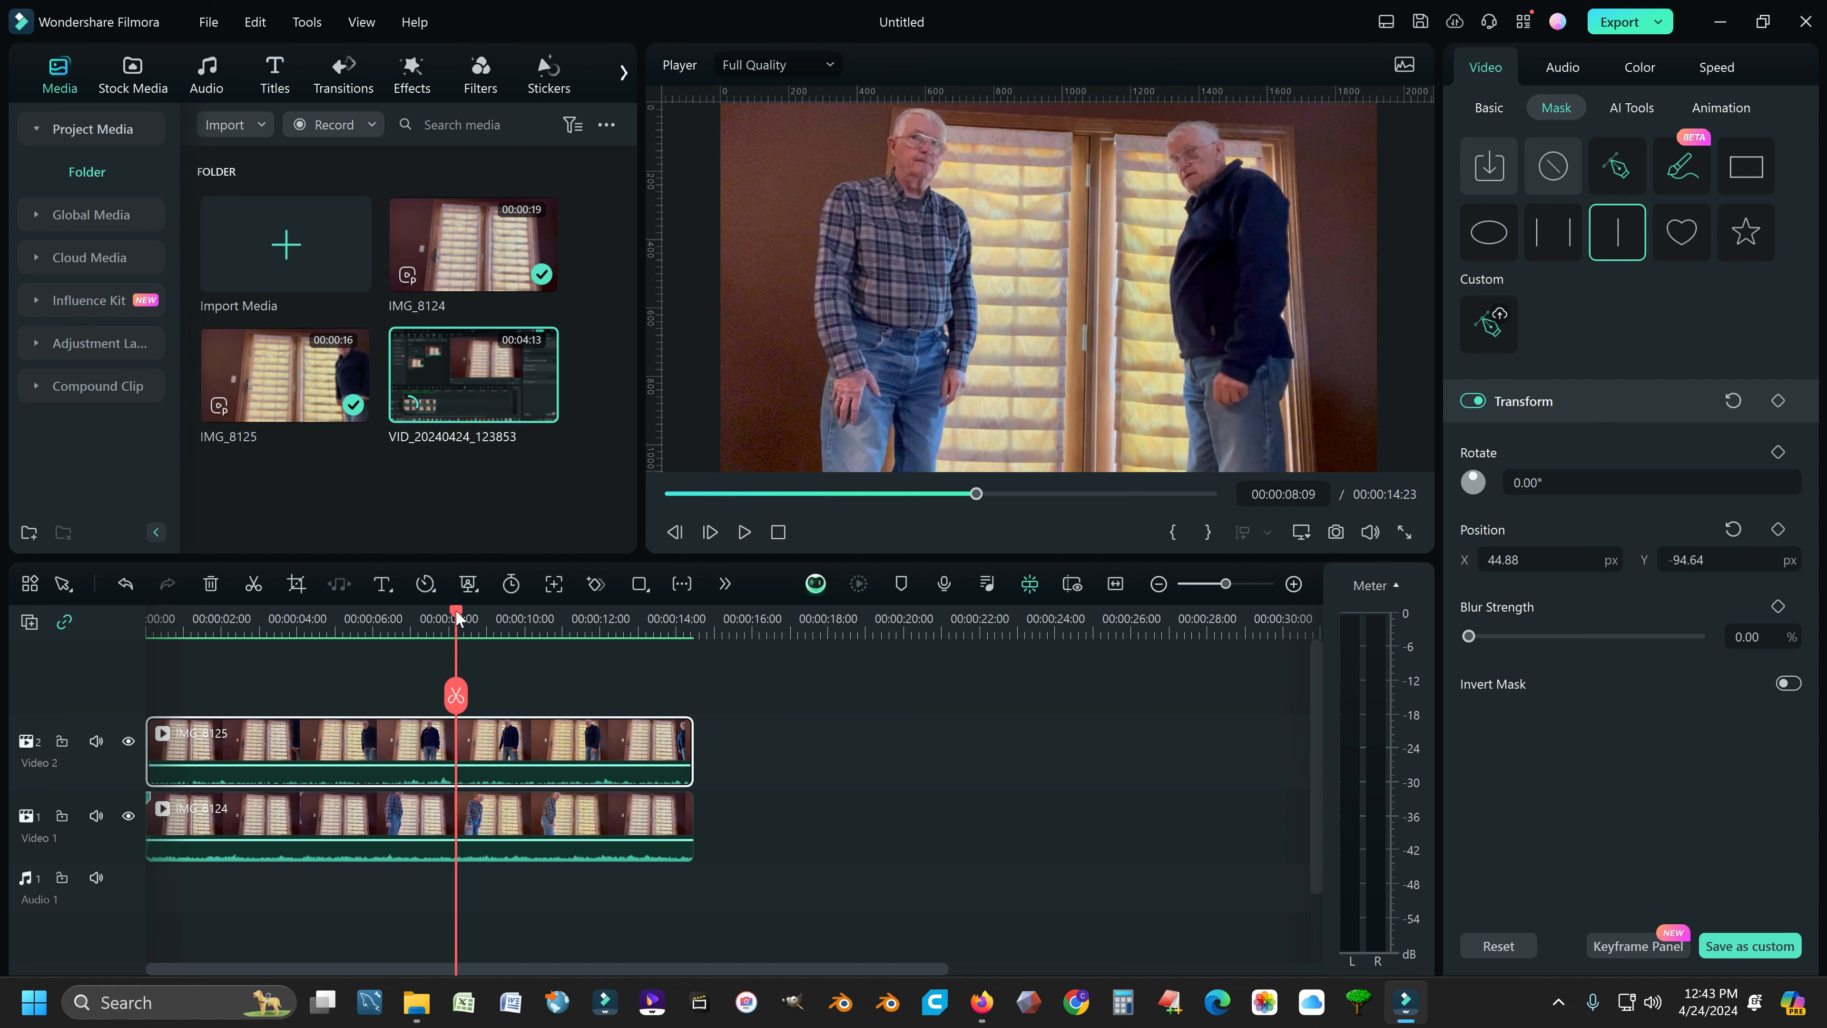
click(779, 534)
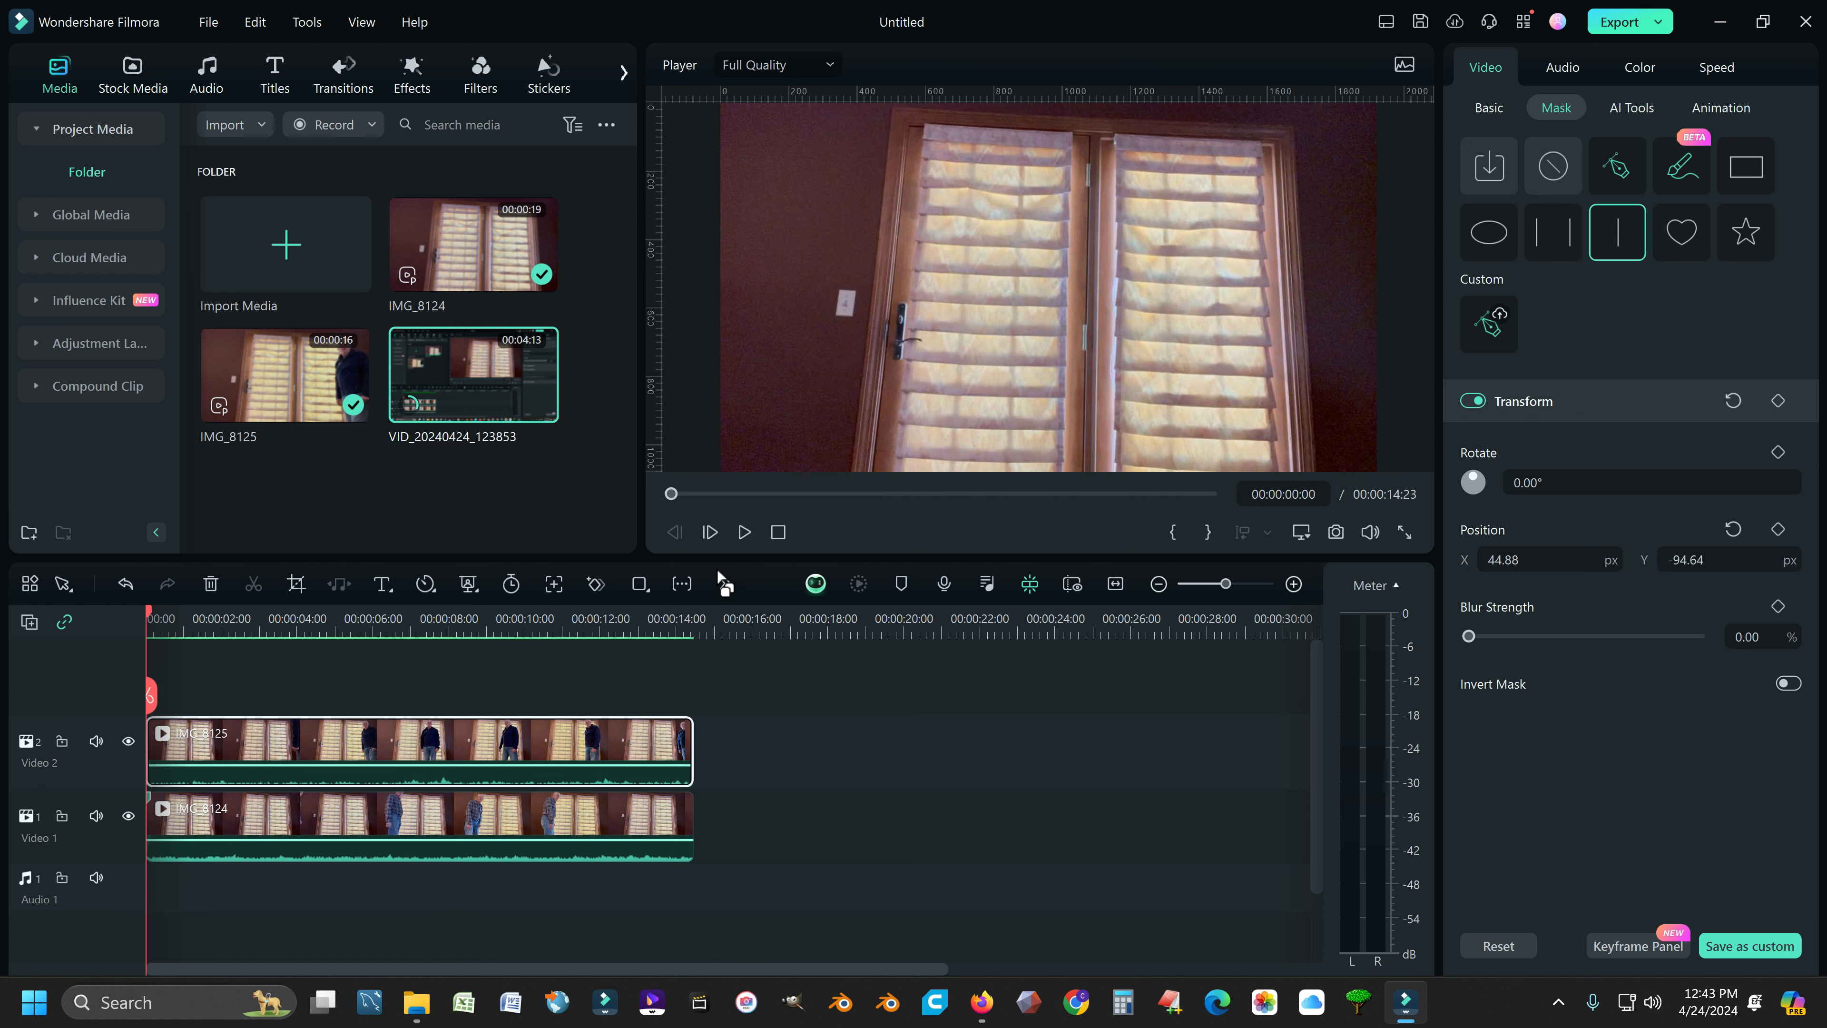
click(743, 532)
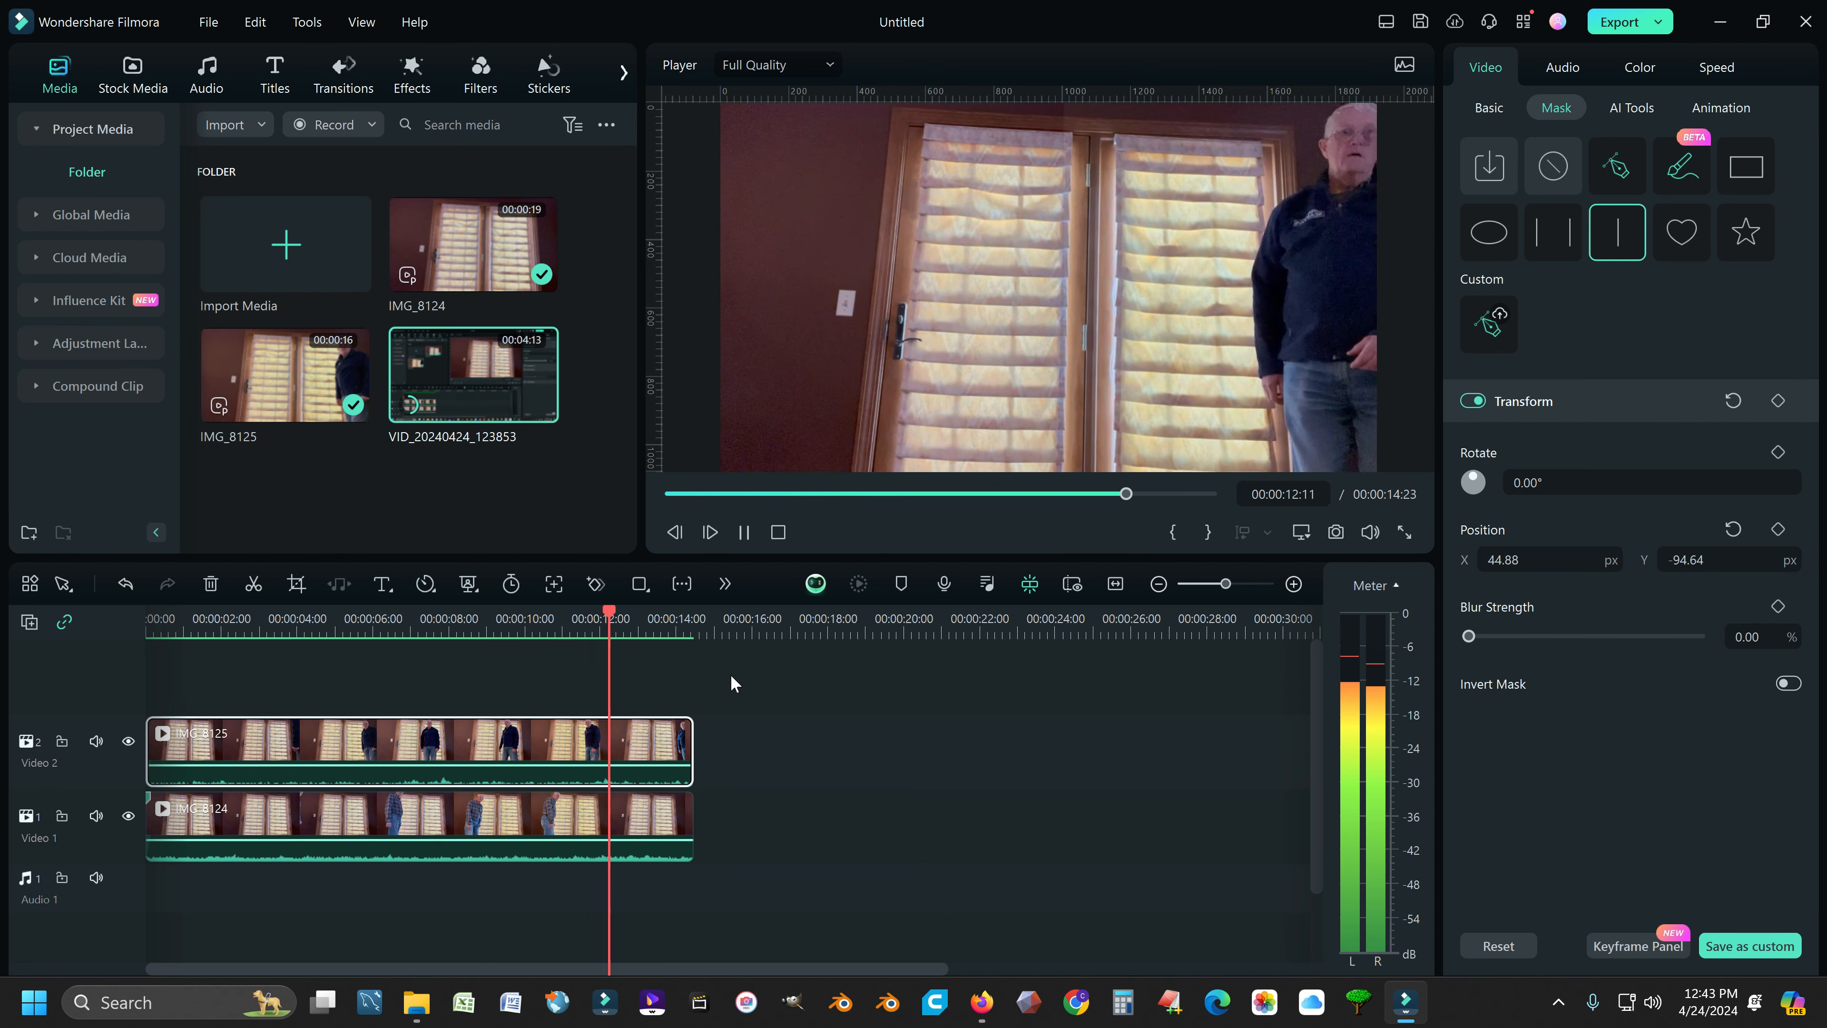
click(743, 533)
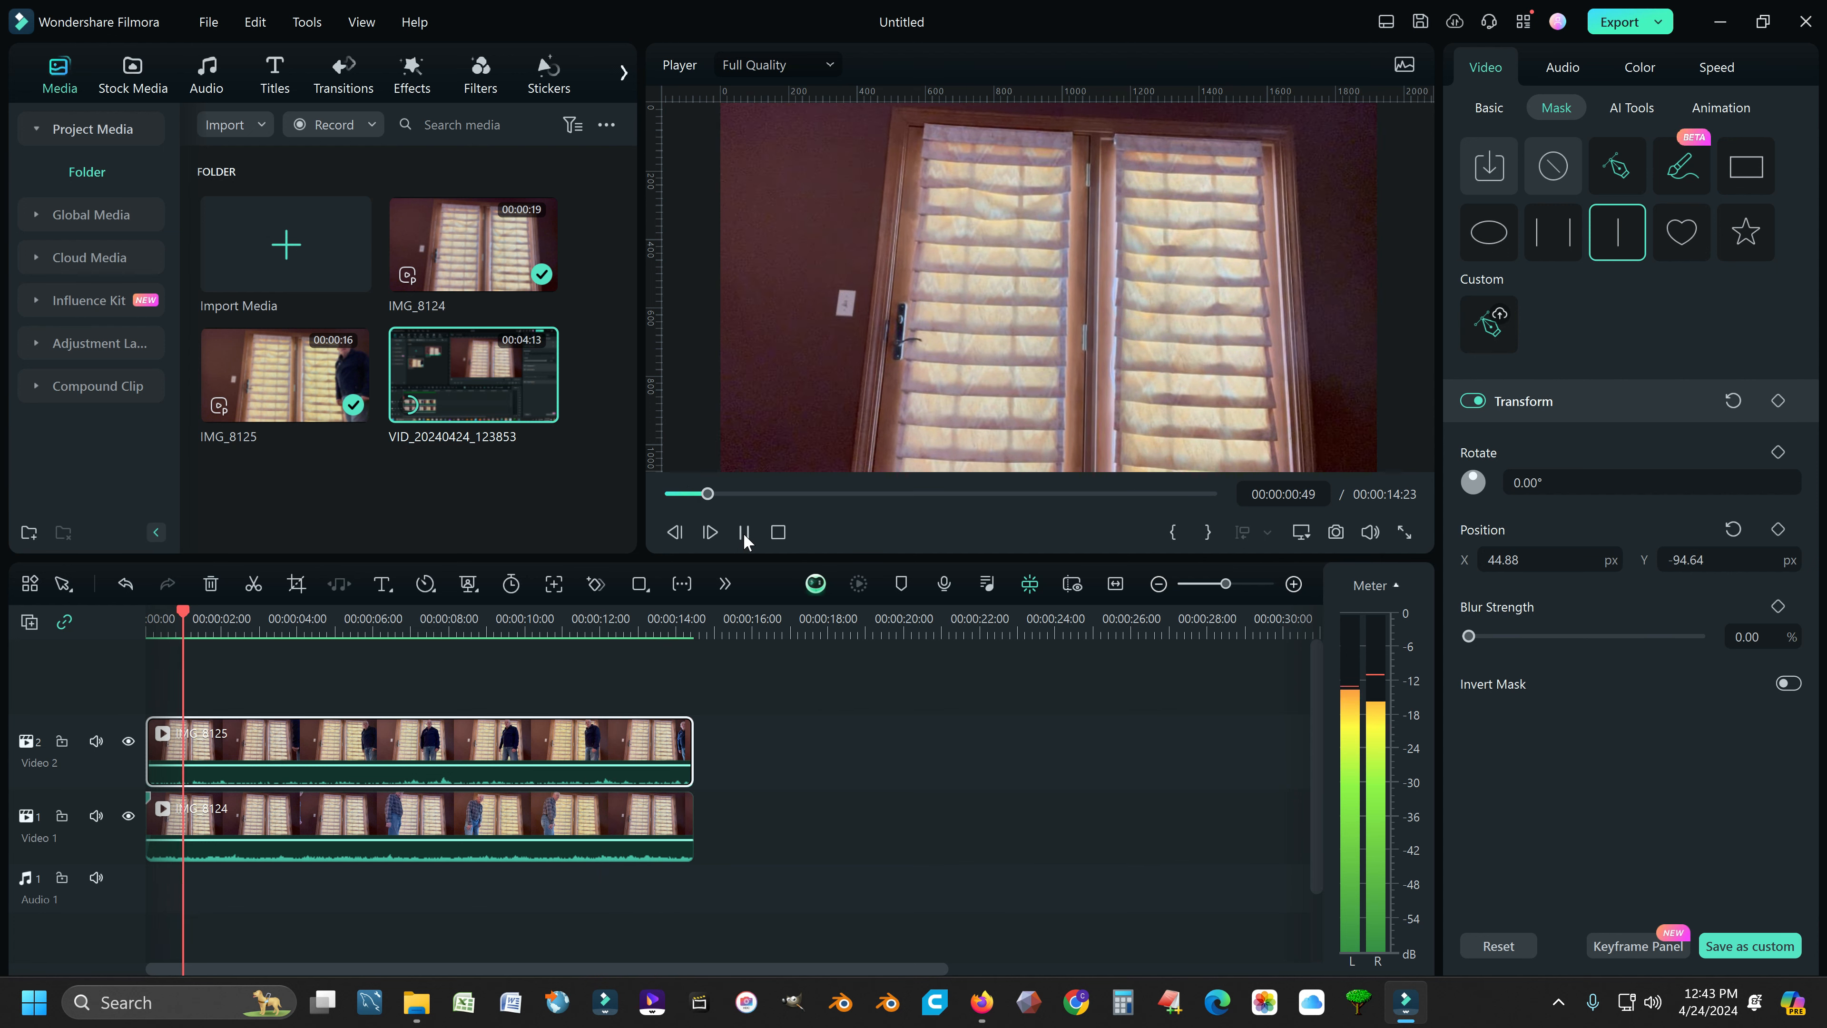